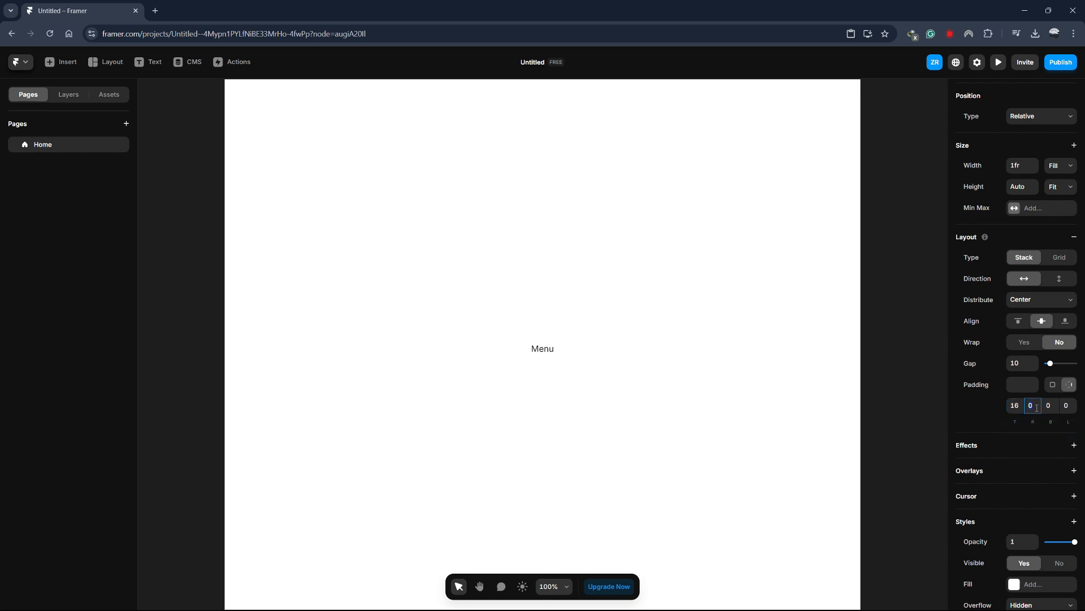
- Set the Menu stack's padding to 24 on the right, 16 on the bottom and 24 on the left
{"action": "type", "text": "24"}
{"action": "key", "text": "Tab"}
{"action": "type", "text": "16"}
{"action": "key", "text": "Tab"}
{"action": "type", "text": "24"}
{"action": "left_click", "coordinate": [997, 450]}
- Add a solid #000000 border with a width of 2 to the Menu stack
{"action": "scroll", "coordinate": [998, 469], "scroll_direction": "down", "scroll_amount": 3}
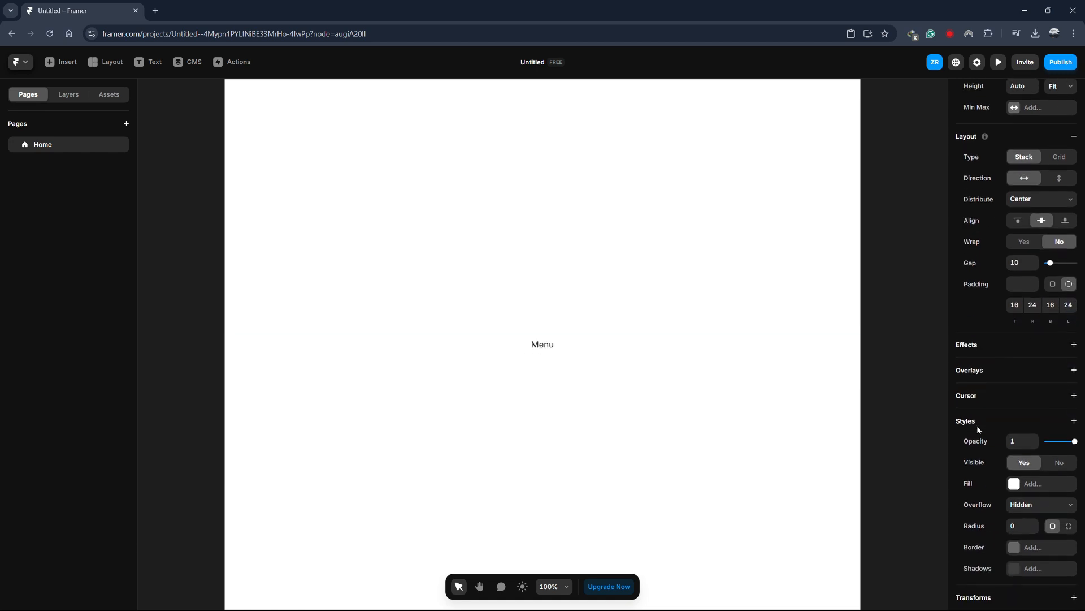
{"action": "left_click", "coordinate": [1018, 470]}
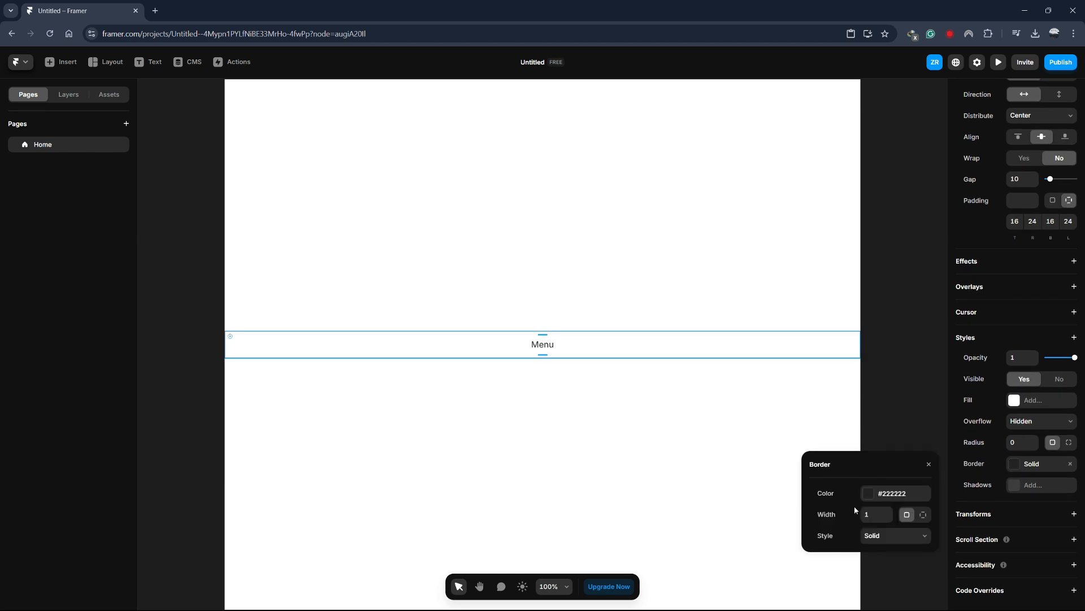
{"action": "left_click", "coordinate": [869, 493]}
{"action": "left_click", "coordinate": [812, 491]}
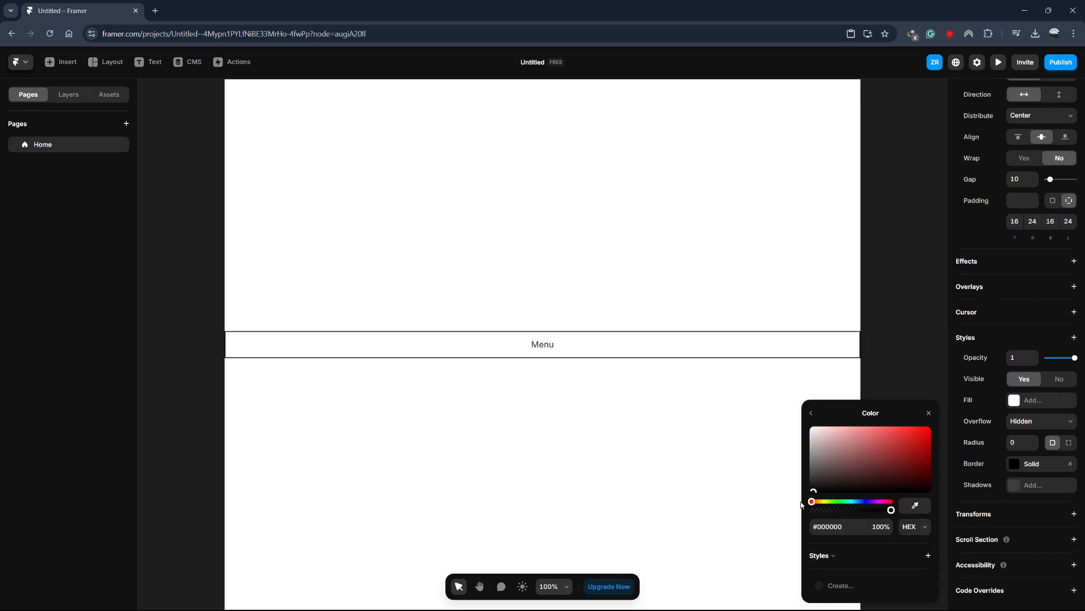
{"action": "left_click", "coordinate": [811, 415]}
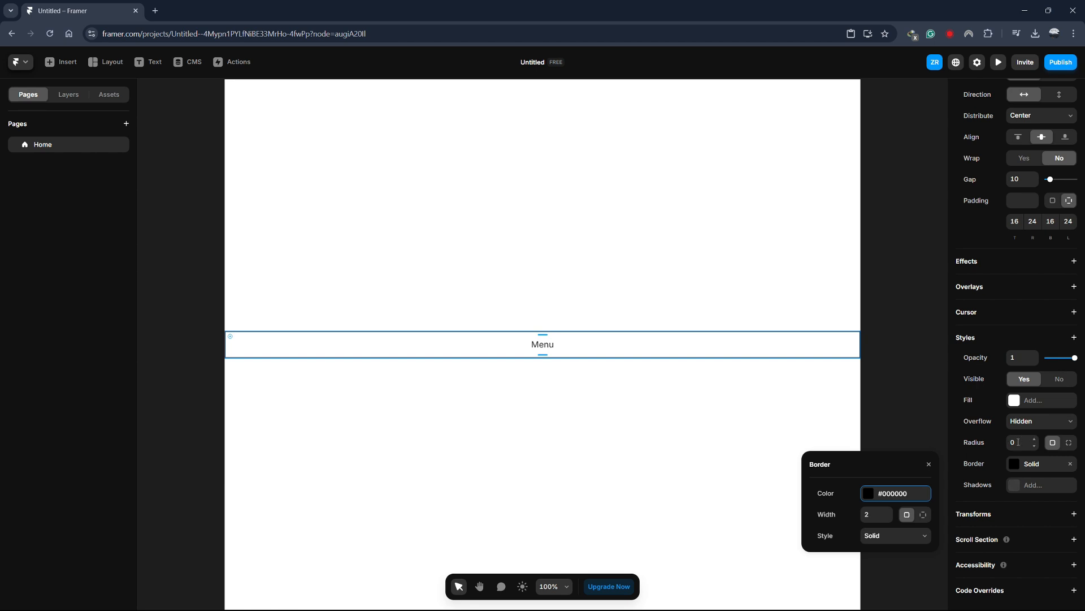
- Round the Menu stack's corners to a radius of 111 and give it a #FFFFFF fill
{"action": "left_click_drag", "start_coordinate": [1030, 442], "coordinate": [1030, 430]}
{"action": "left_click", "coordinate": [1029, 400]}
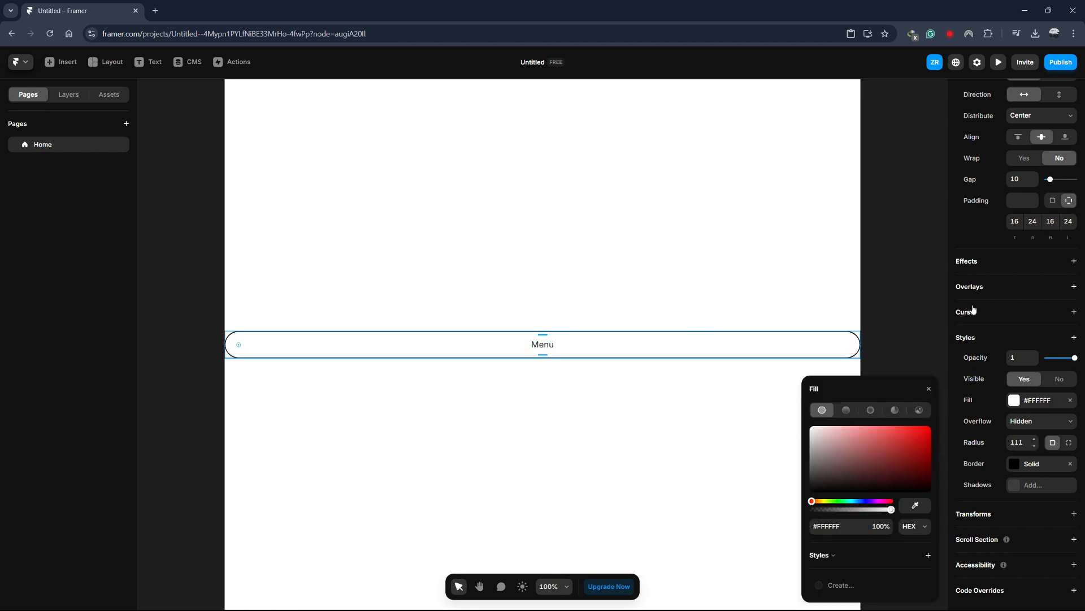
{"action": "left_click", "coordinate": [929, 388]}
- Set both the width and the height of the Menu stack to Fit Content
{"action": "scroll", "coordinate": [1033, 342], "scroll_direction": "up", "scroll_amount": 5}
{"action": "left_click", "coordinate": [1060, 218]}
{"action": "left_click", "coordinate": [1057, 272]}
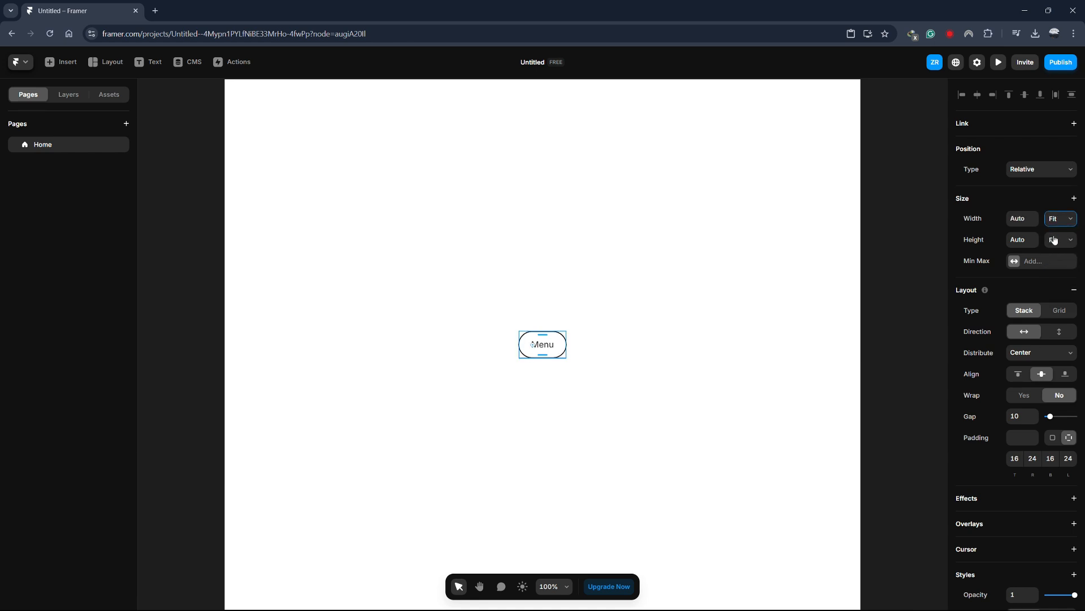
{"action": "left_click", "coordinate": [1060, 239]}
{"action": "left_click", "coordinate": [1054, 299]}
- Turn the Menu stack into a new component named Menu
{"action": "right_click", "coordinate": [547, 338]}
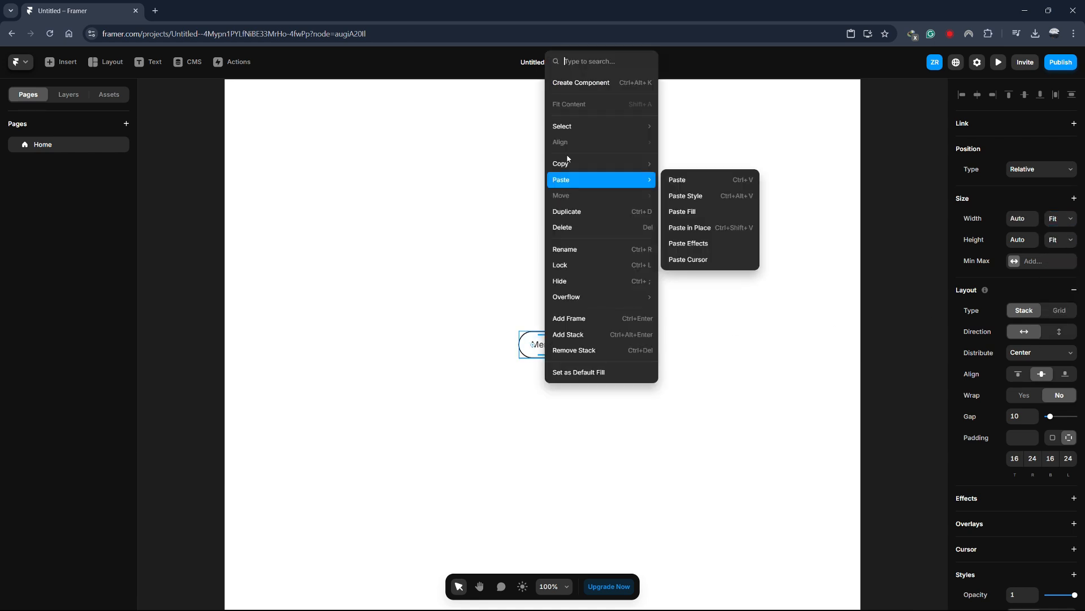
{"action": "left_click", "coordinate": [575, 83]}
{"action": "type", "text": "Menu"}
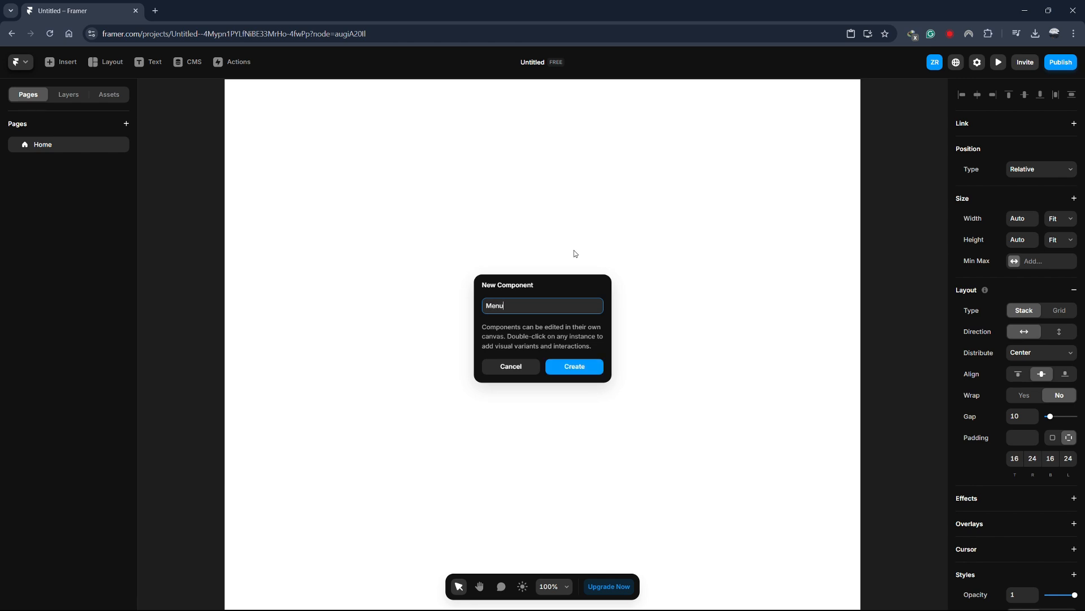
{"action": "key", "text": "Return"}
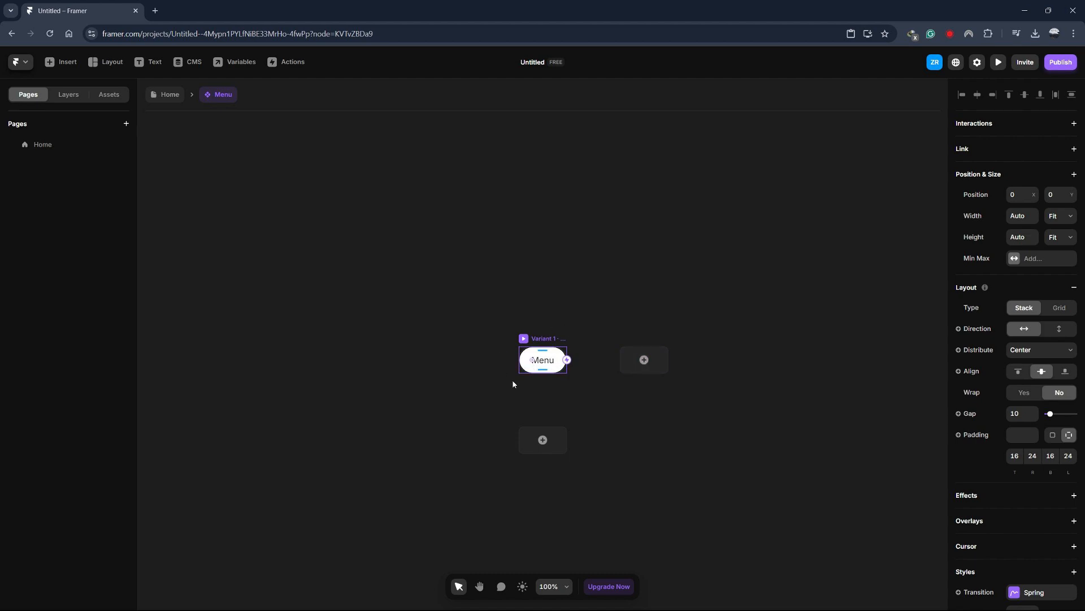
- Add a variant beside the primary one and undo that addition
{"action": "left_click", "coordinate": [641, 362]}
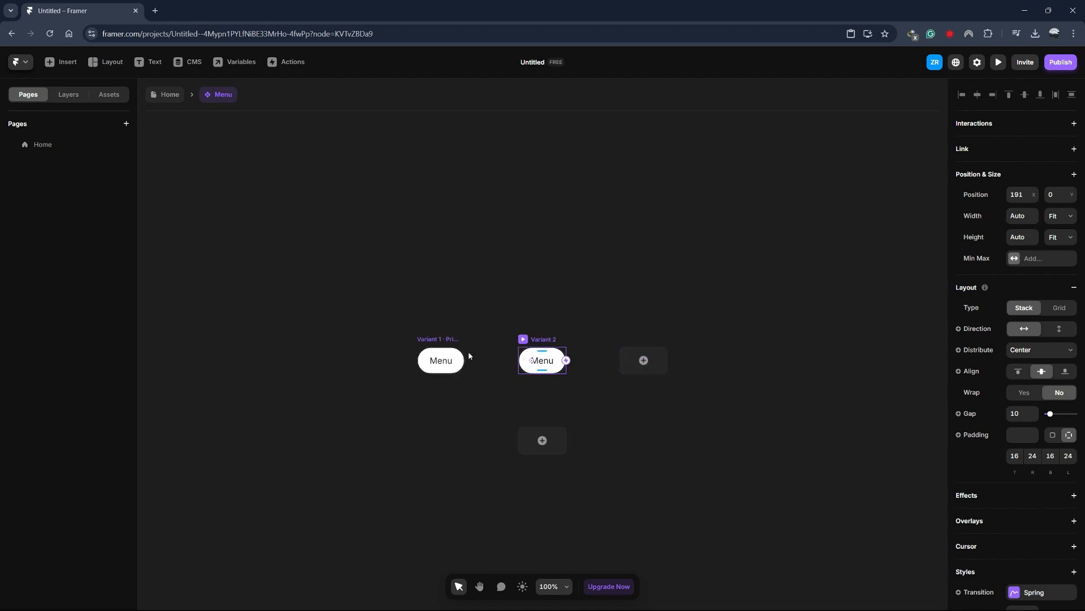
{"action": "key", "text": "ctrl+z"}
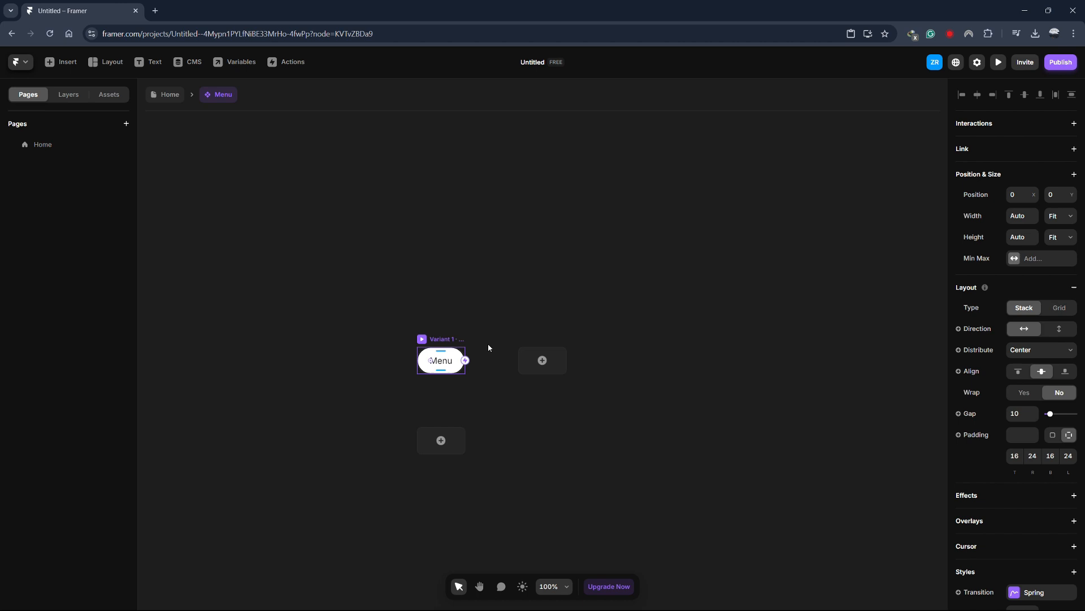
- Wrap the Menu text of the primary variant in a frame and set its width and height to Fit Content
{"action": "right_click", "coordinate": [451, 360]}
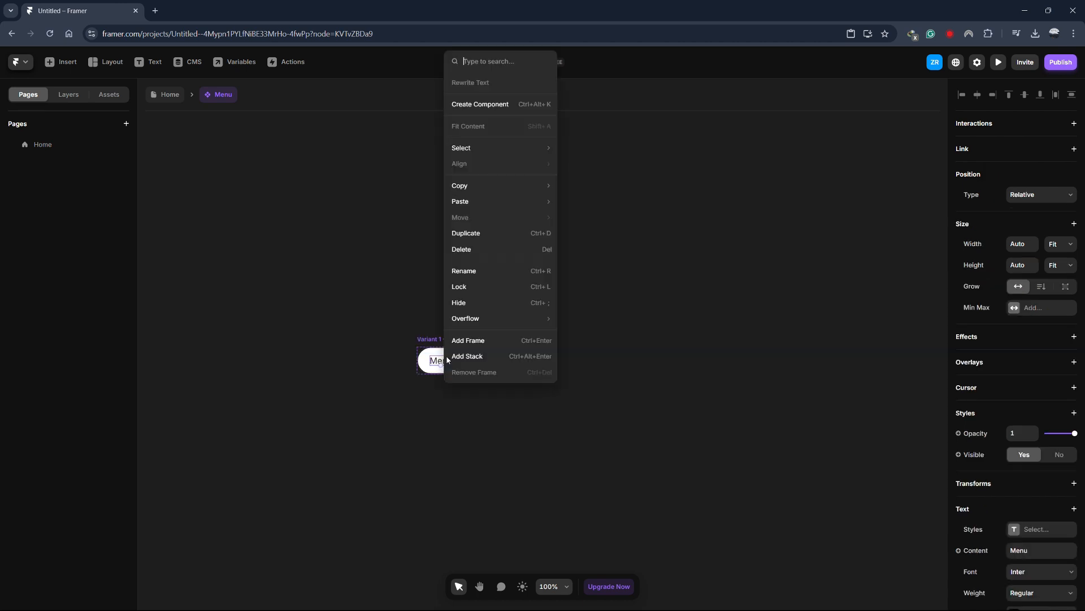
{"action": "left_click", "coordinate": [478, 342]}
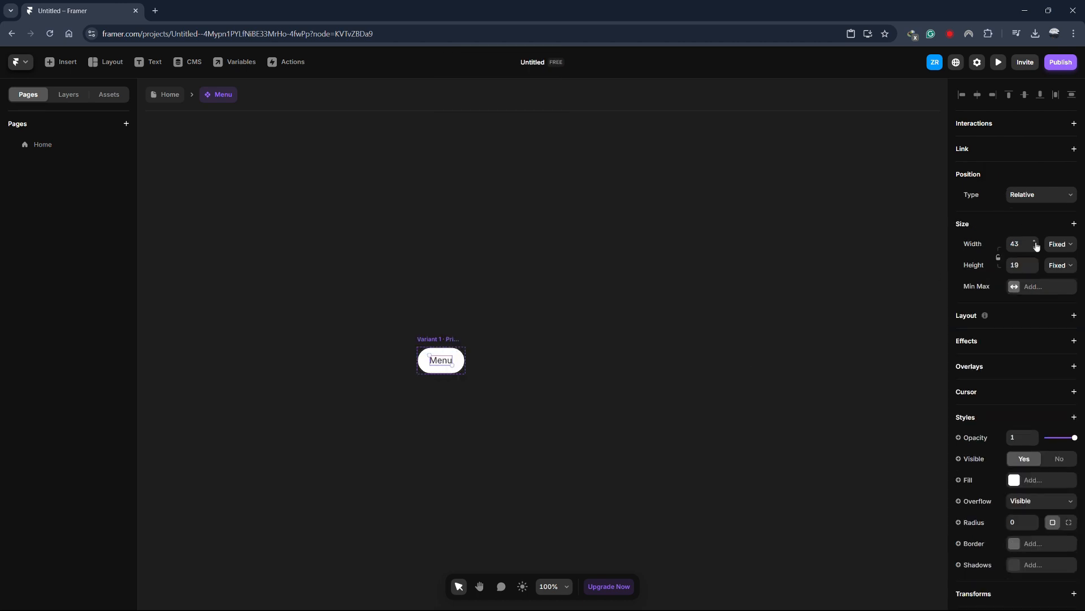
{"action": "left_click", "coordinate": [1055, 247]}
{"action": "left_click", "coordinate": [1060, 296]}
{"action": "left_click", "coordinate": [1057, 263]}
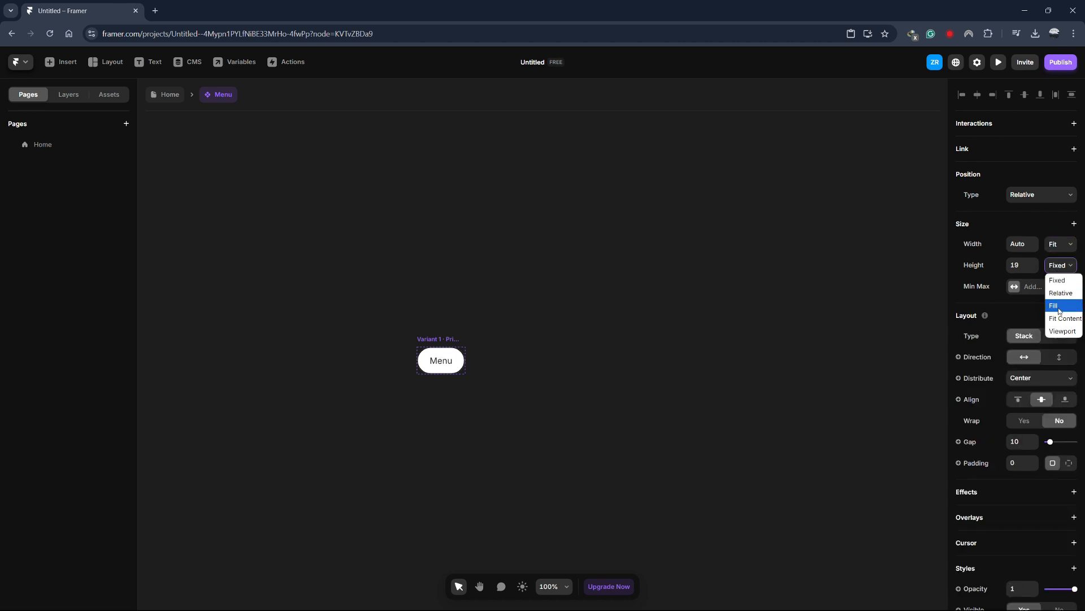
{"action": "left_click", "coordinate": [1063, 318]}
{"action": "scroll", "coordinate": [1036, 368], "scroll_direction": "down", "scroll_amount": 3}
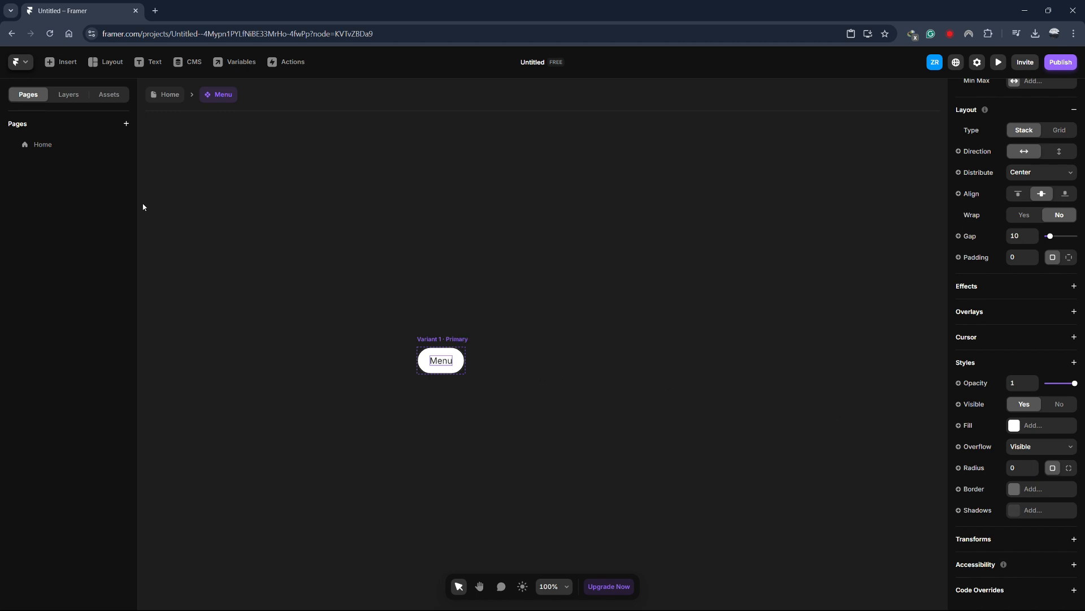
{"action": "left_click", "coordinate": [69, 95]}
{"action": "double_click", "coordinate": [56, 126]}
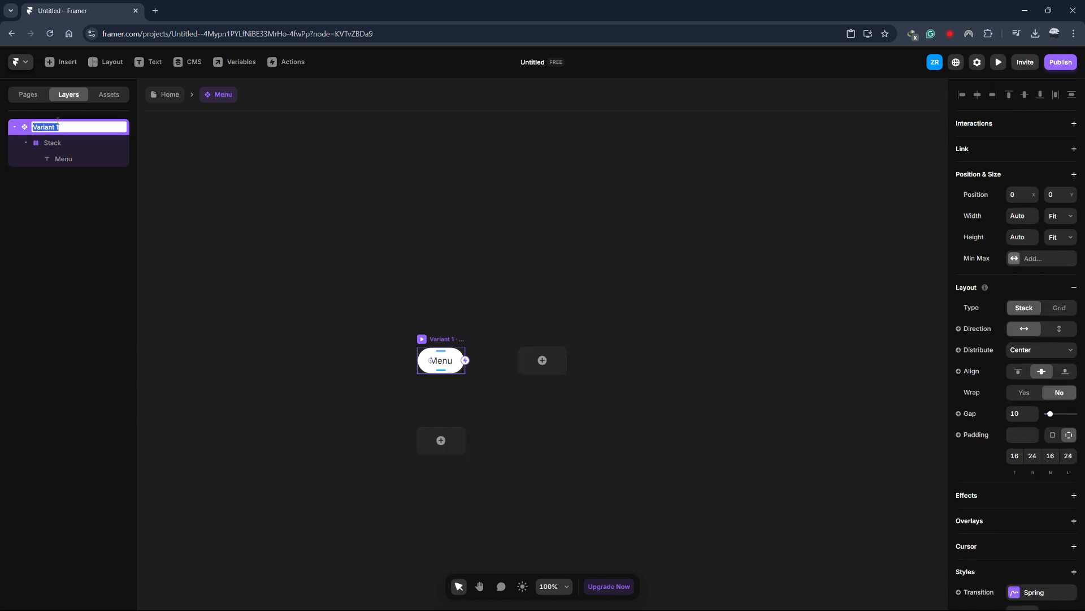
{"action": "left_click", "coordinate": [428, 226]}
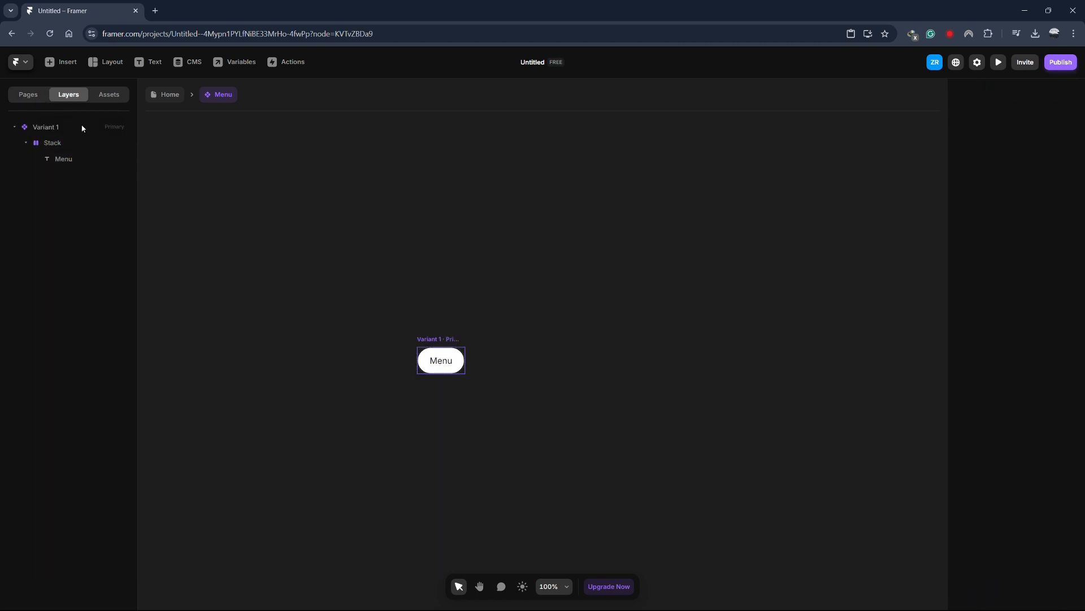
- Add a second variant beside the primary one, undo the extra third variant and select the second
{"action": "left_click", "coordinate": [79, 126]}
{"action": "left_click", "coordinate": [553, 367]}
{"action": "left_click", "coordinate": [643, 362]}
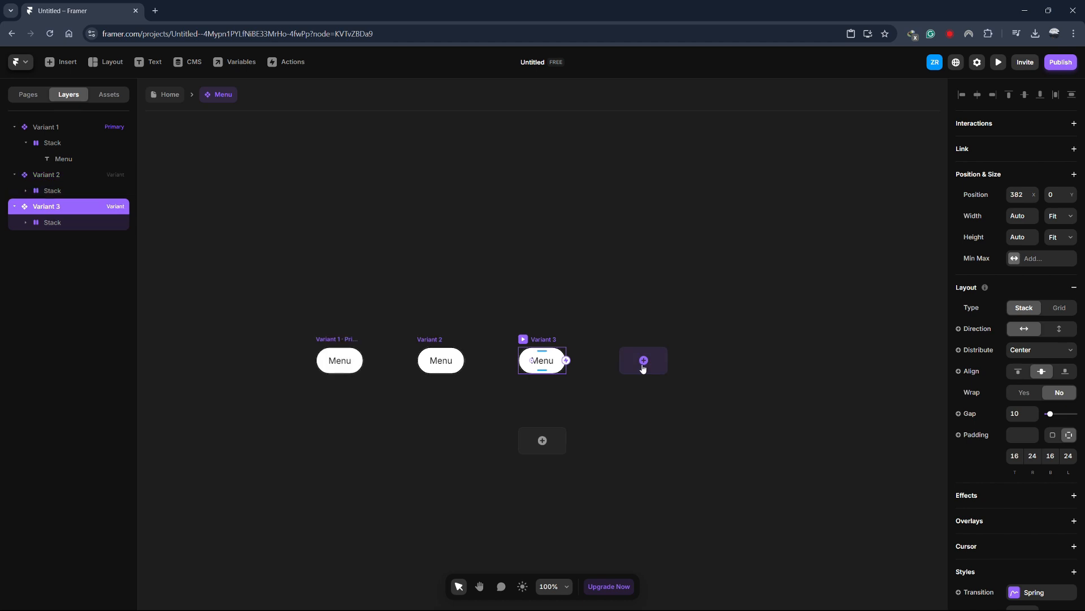
{"action": "key", "text": "ctrl+z"}
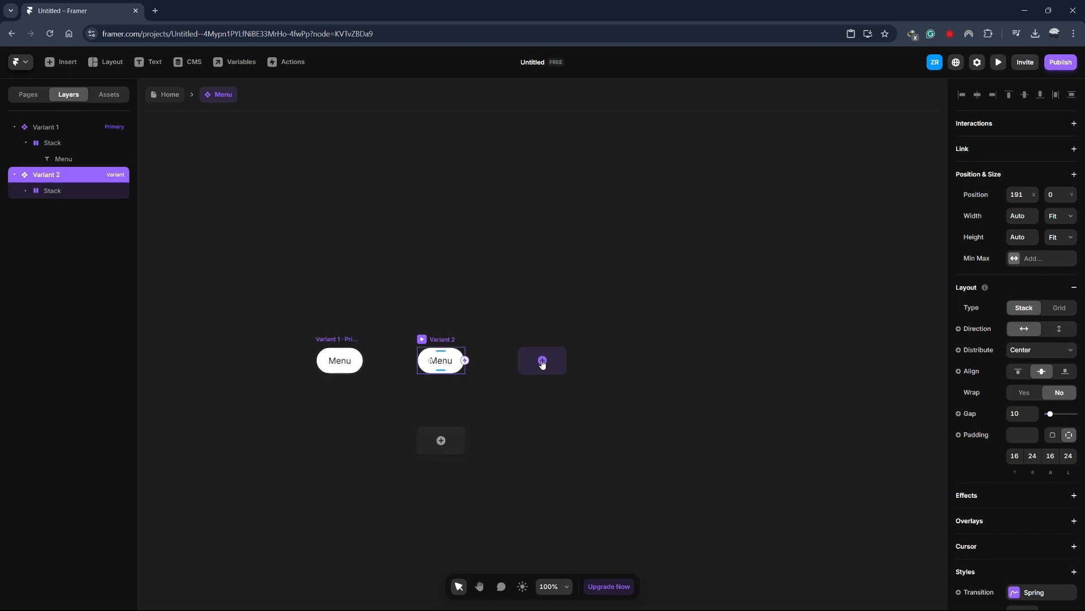
{"action": "left_click", "coordinate": [441, 361]}
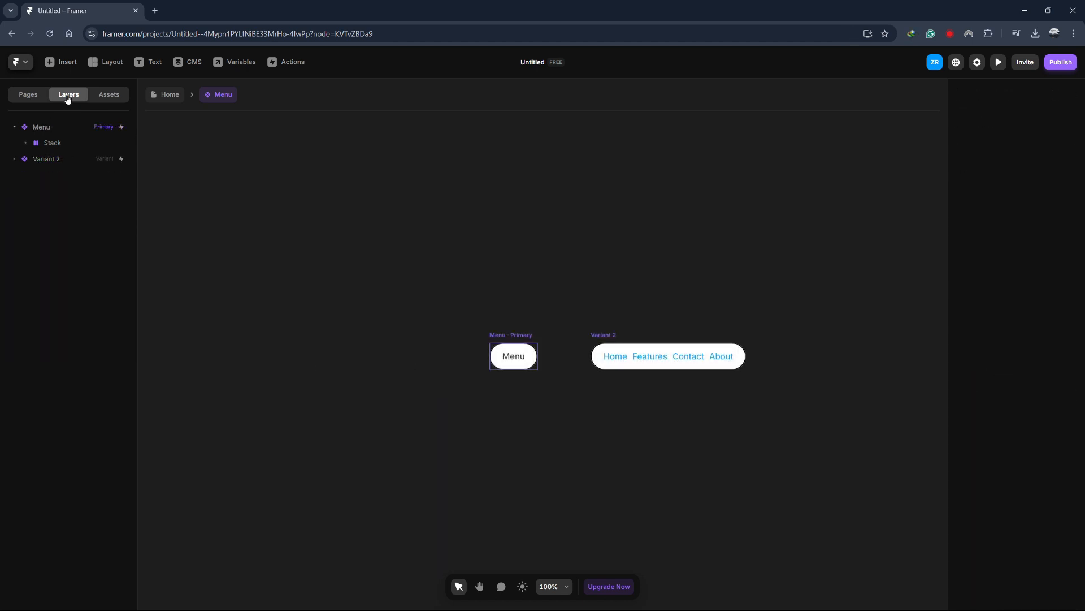
- Rename the Variant 2 layer as navigation
{"action": "left_click", "coordinate": [42, 127]}
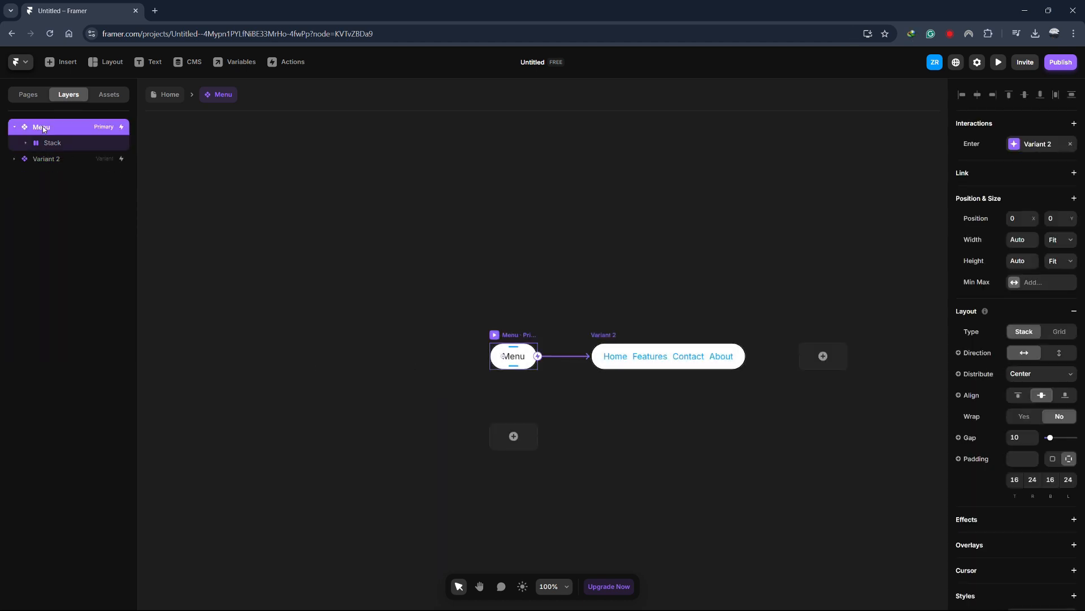
{"action": "double_click", "coordinate": [56, 159]}
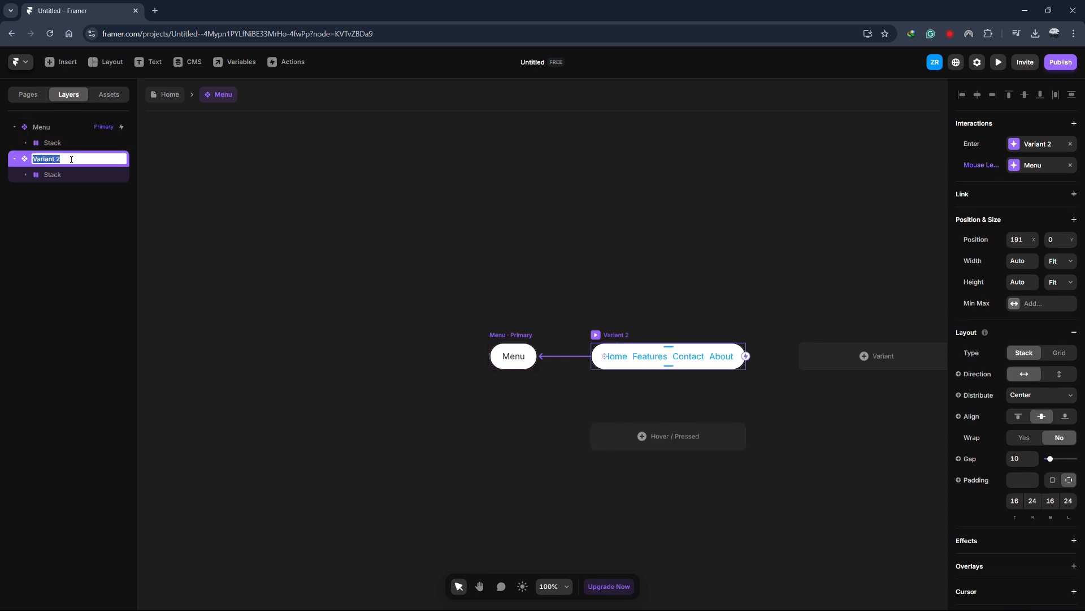
{"action": "type", "text": "navigation"}
{"action": "key", "text": "Return"}
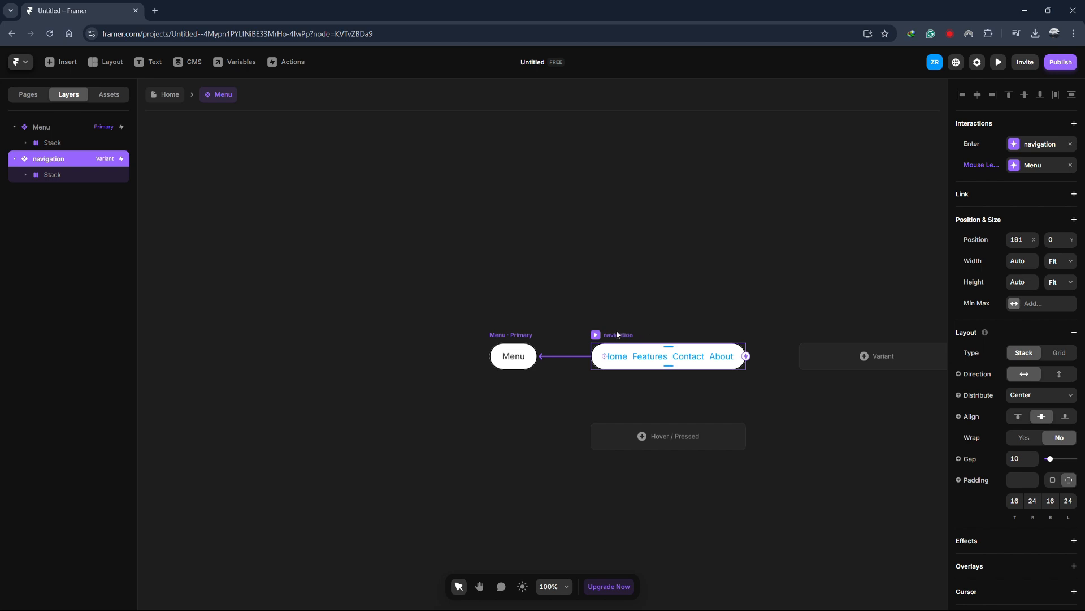
- Examine the site's pages, the Features, Contact and About texts in Variant 2, and the About text's properties
{"action": "left_click", "coordinate": [29, 94]}
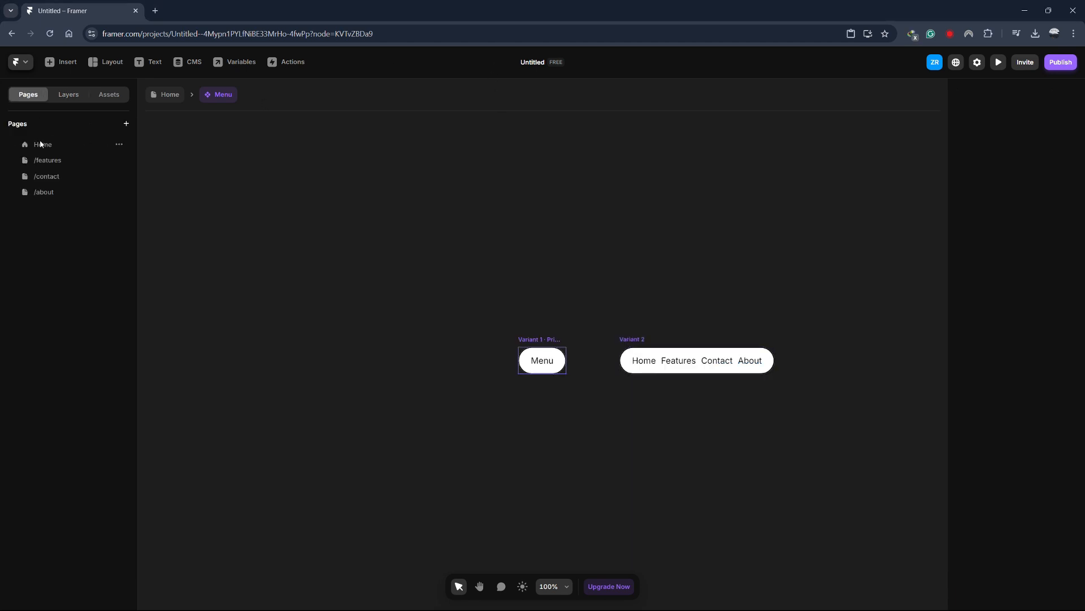
{"action": "left_click", "coordinate": [678, 363]}
{"action": "left_click", "coordinate": [717, 362]}
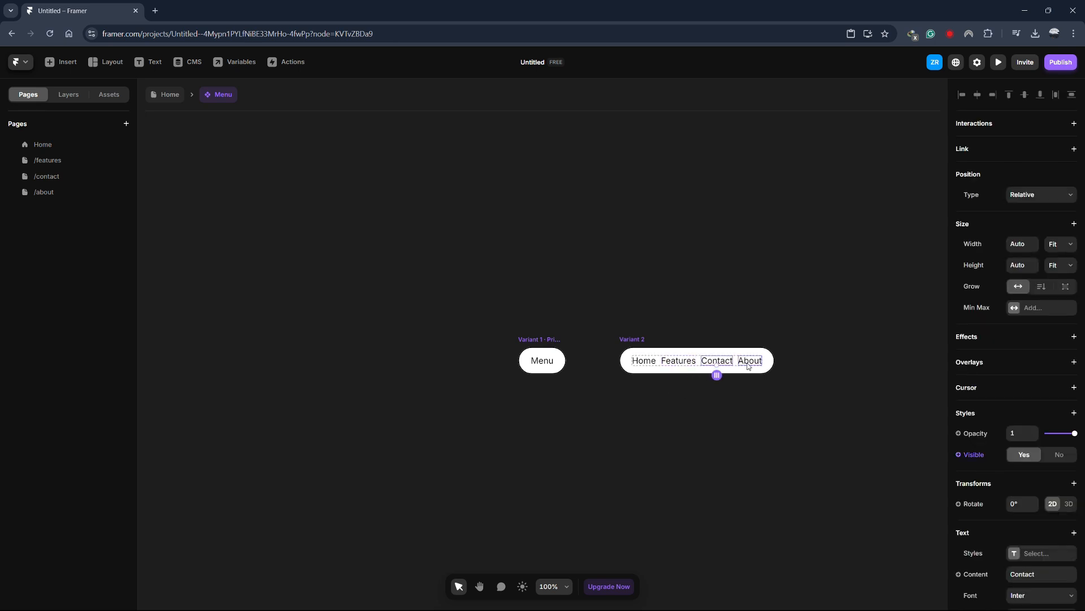
{"action": "left_click", "coordinate": [749, 365]}
{"action": "left_click", "coordinate": [68, 94]}
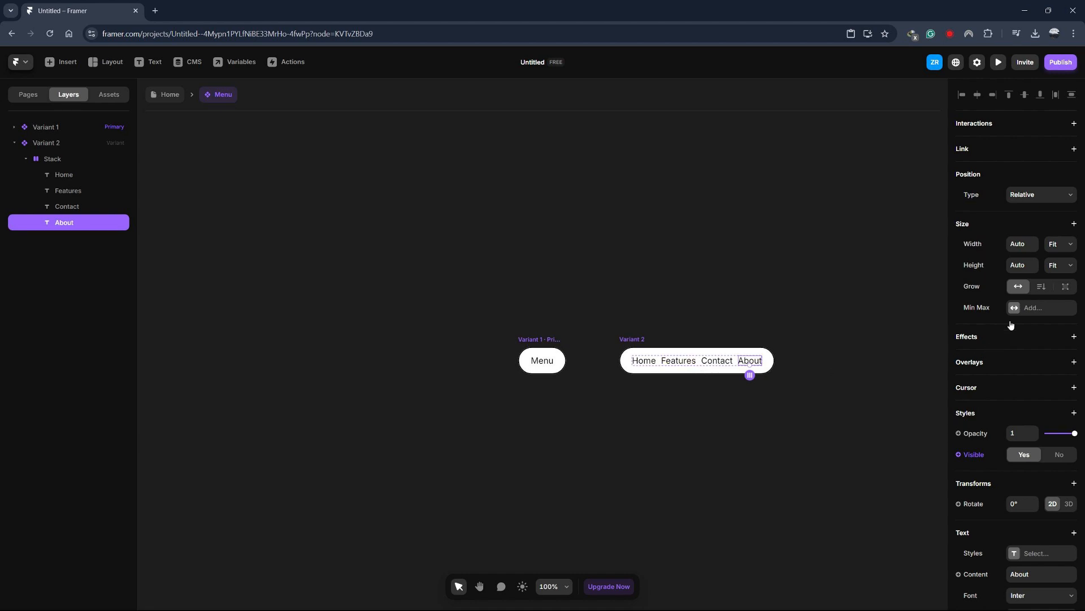
{"action": "scroll", "coordinate": [1015, 306], "scroll_direction": "down", "scroll_amount": 2}
{"action": "scroll", "coordinate": [1012, 279], "scroll_direction": "down", "scroll_amount": 3}
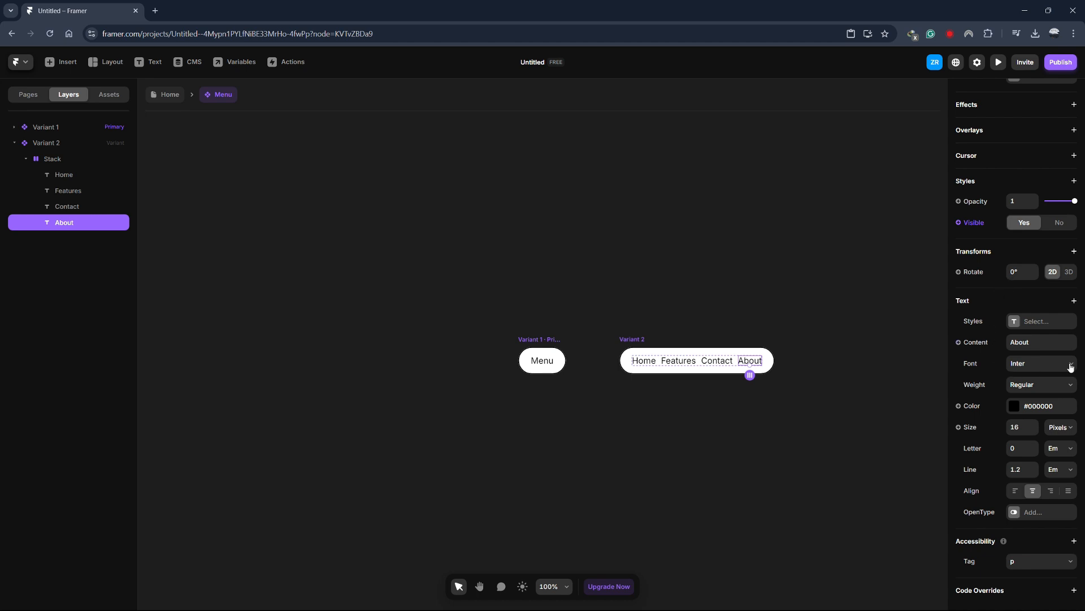
- Connect Variant 1 to Variant 2 with an interaction triggered on Mouse Enter
{"action": "left_click", "coordinate": [733, 339]}
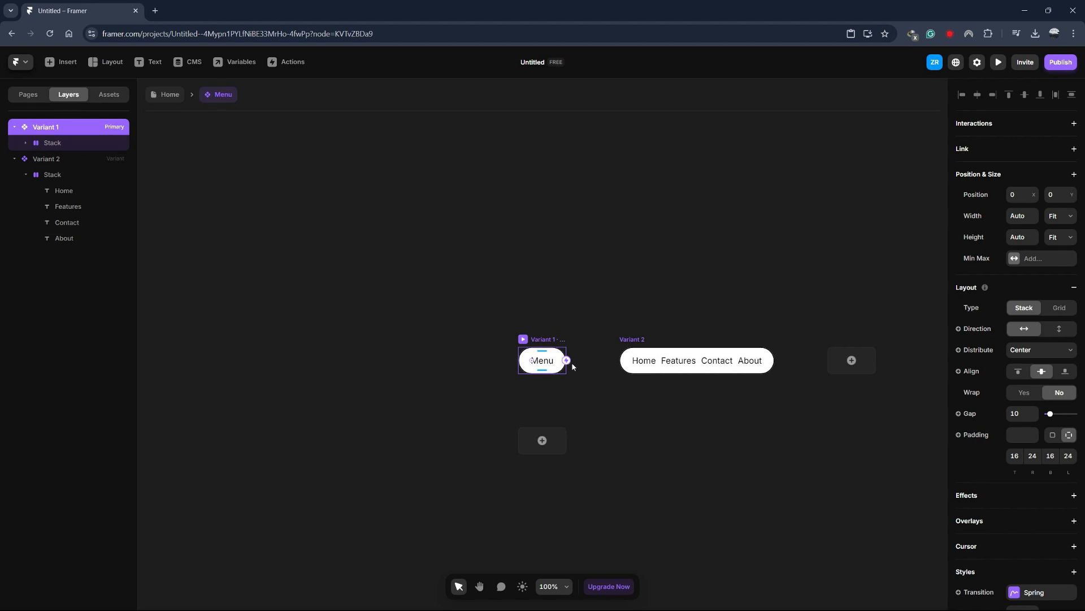
{"action": "left_click_drag", "start_coordinate": [566, 360], "coordinate": [622, 361]}
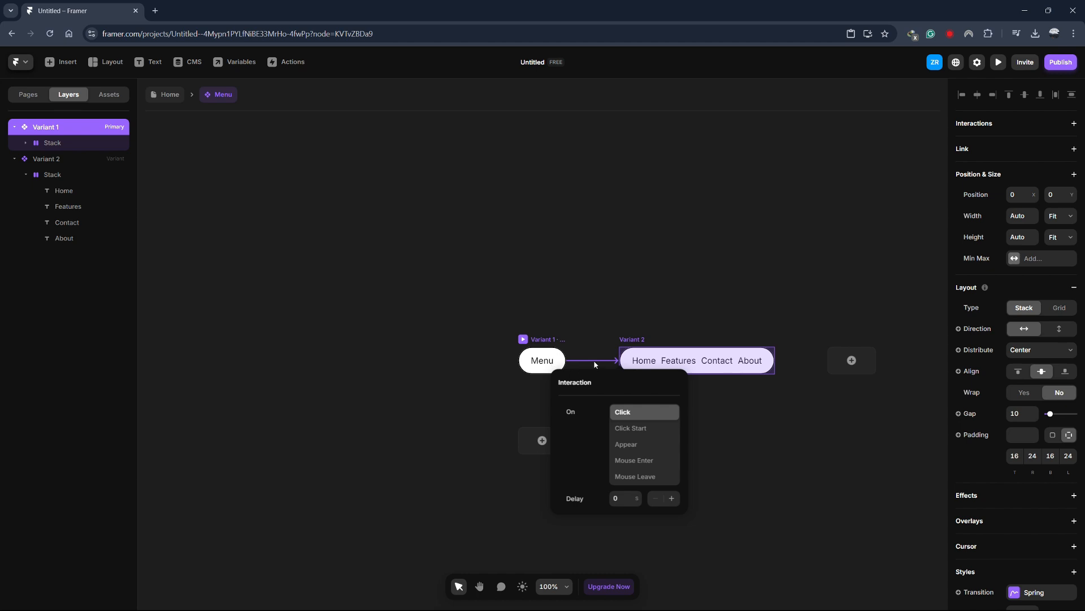
{"action": "left_click", "coordinate": [633, 460]}
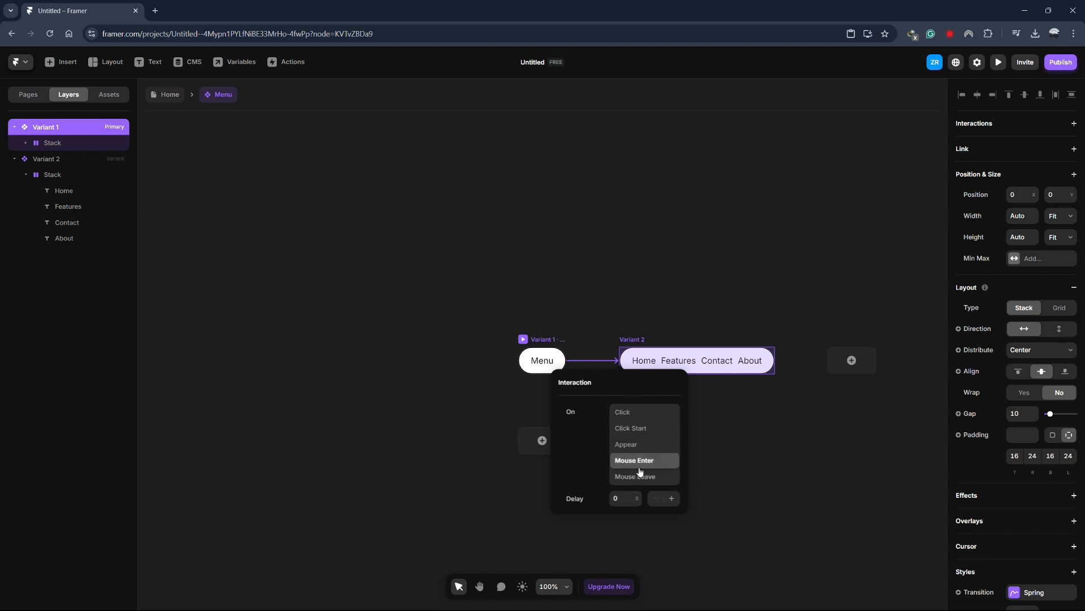
{"action": "left_click", "coordinate": [725, 454]}
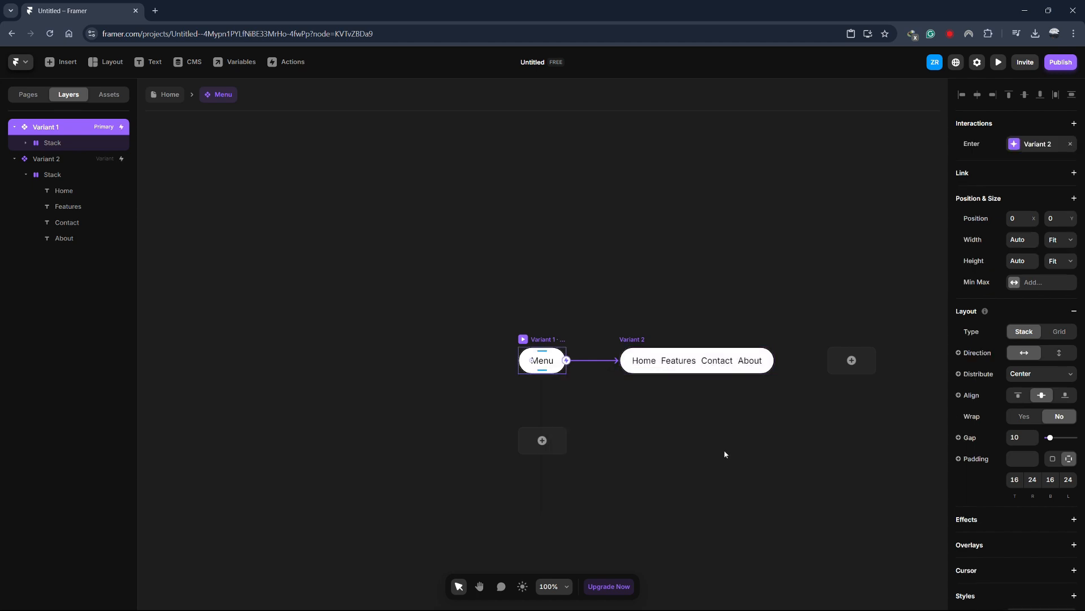
- Connect Variant 2 back to Variant 1 with an interaction triggered on Mouse Leave
{"action": "left_click", "coordinate": [678, 346]}
{"action": "left_click", "coordinate": [656, 356]}
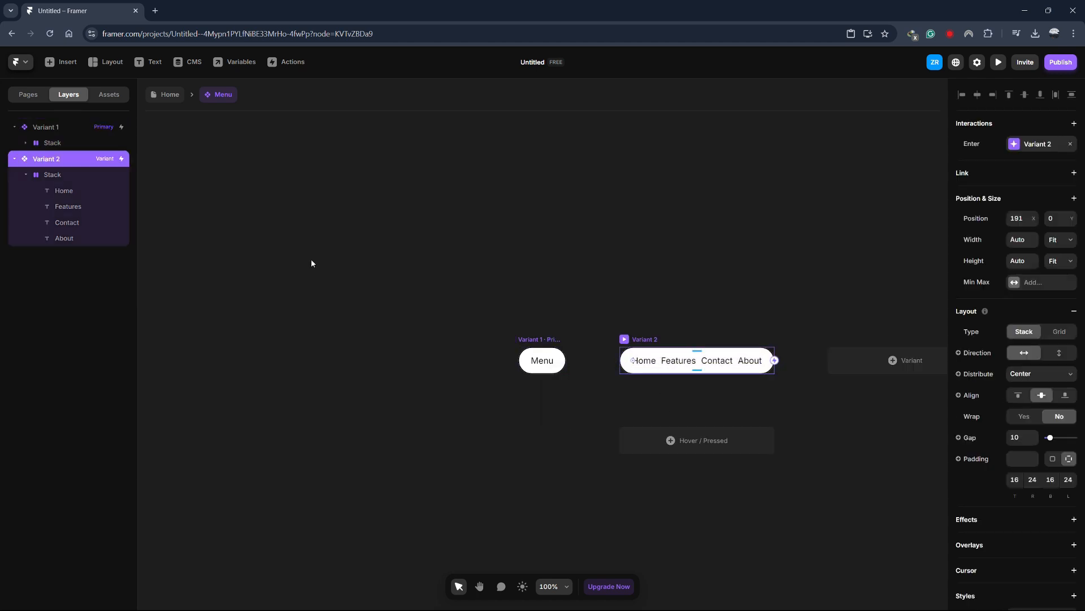
{"action": "left_click_drag", "start_coordinate": [596, 386], "coordinate": [563, 368]}
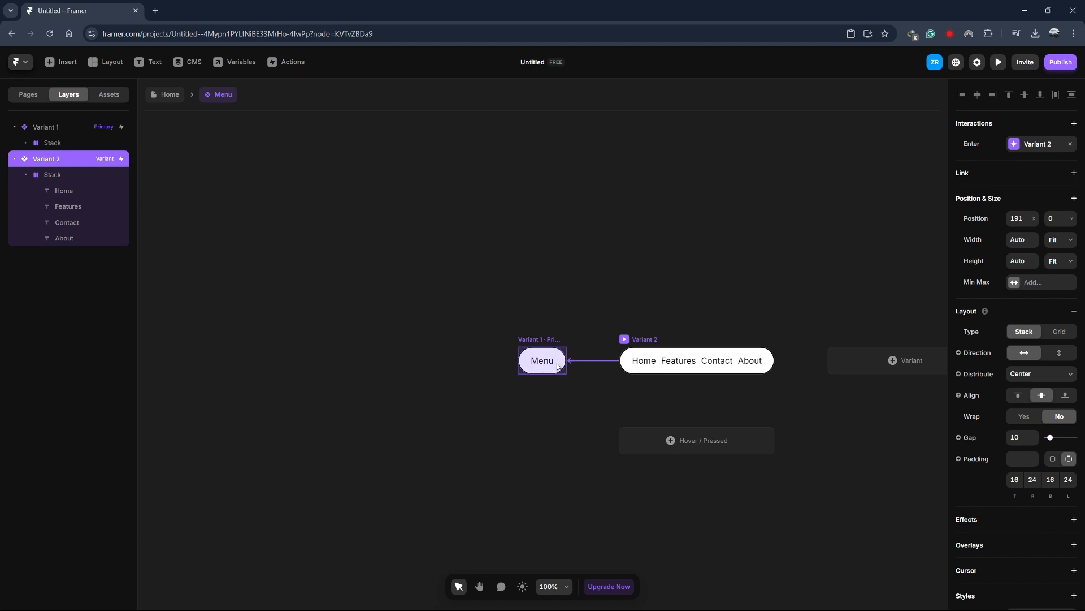
{"action": "left_click", "coordinate": [590, 410]}
{"action": "left_click", "coordinate": [588, 476]}
{"action": "left_click", "coordinate": [680, 500]}
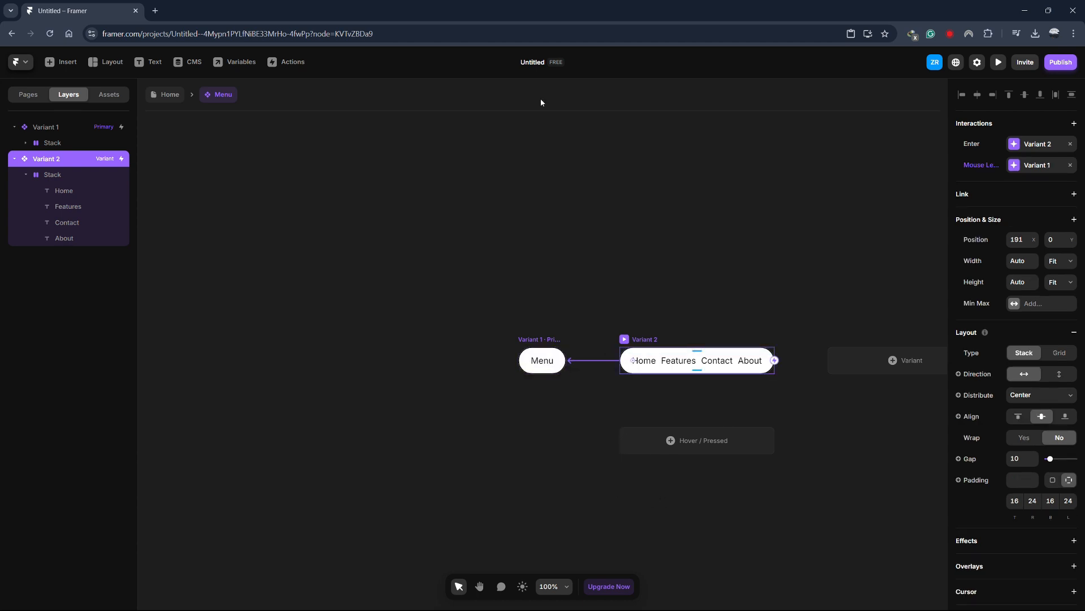
- Preview the Menu component to check its hover transition into the navigation links
{"action": "left_click", "coordinate": [998, 62]}
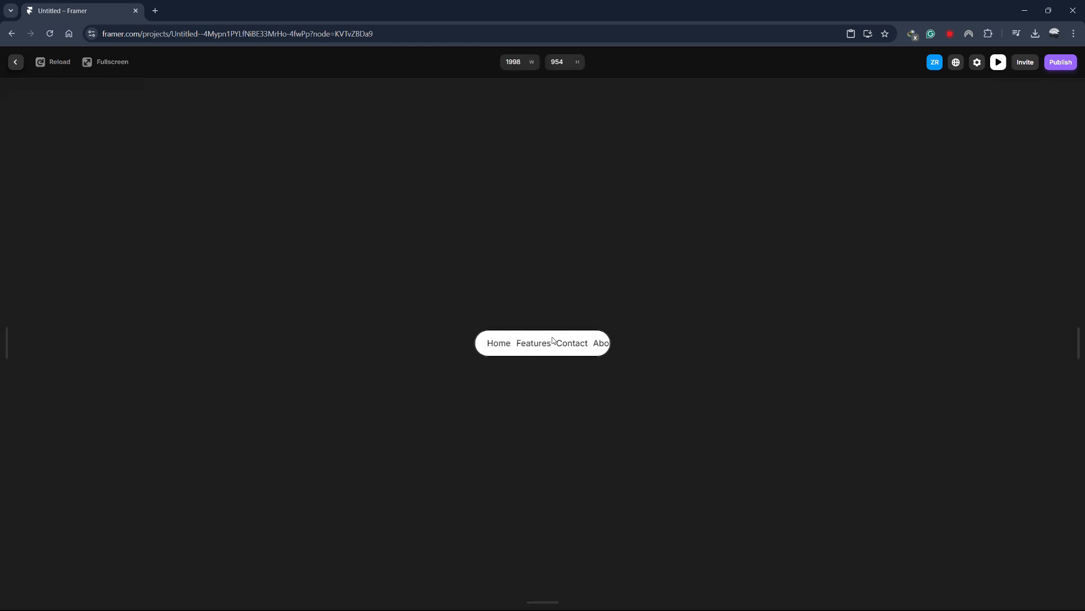
- Check the expanded Menu component in the preview, return to the canvas and select Variant 1
{"action": "mouse_move", "coordinate": [546, 346]}
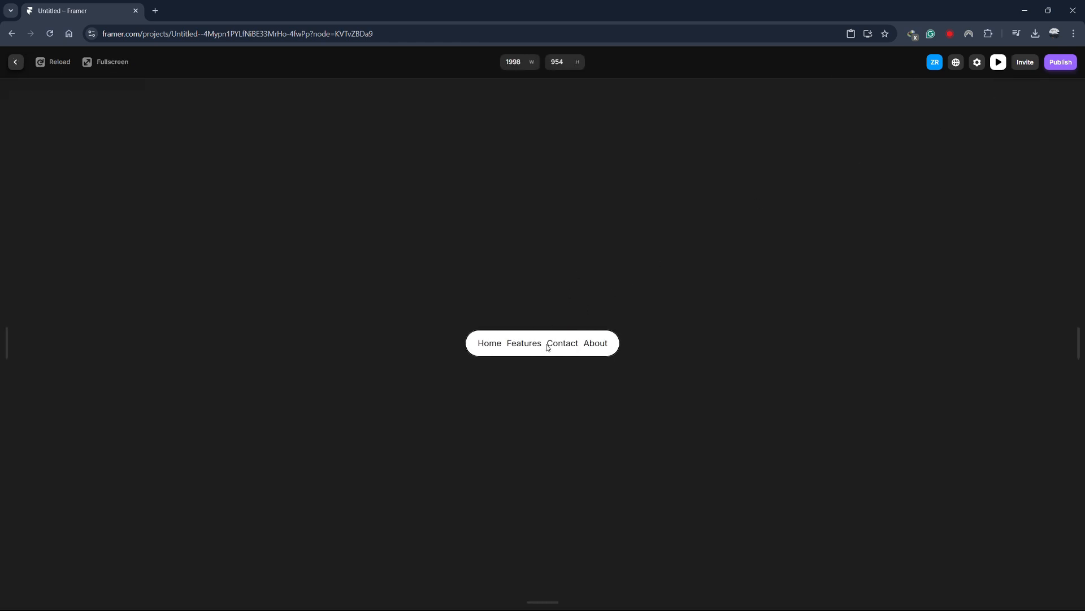
{"action": "left_click", "coordinate": [999, 63]}
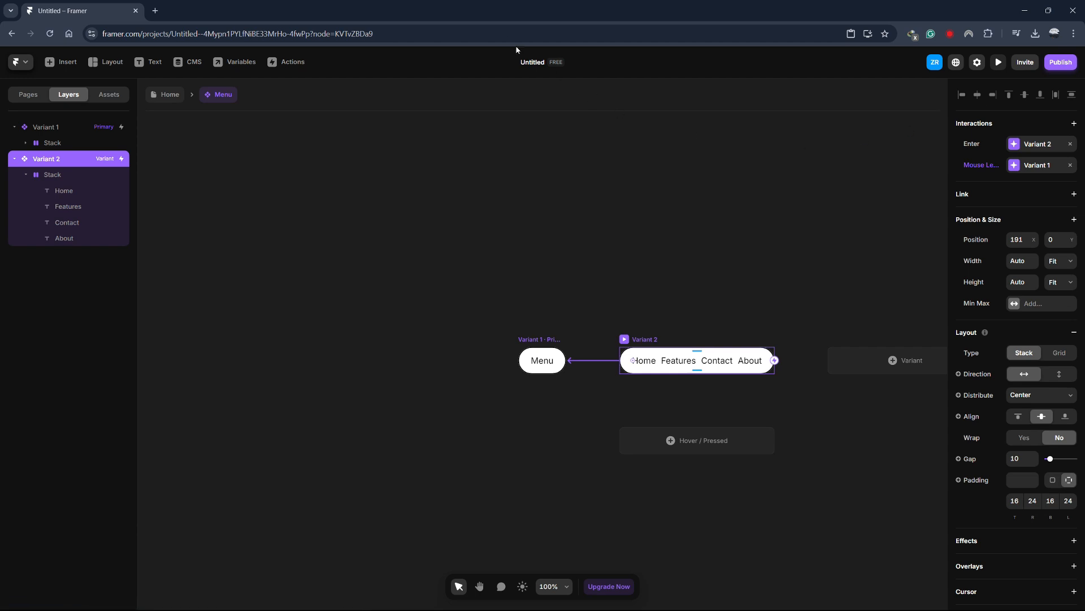
{"action": "left_click", "coordinate": [557, 363]}
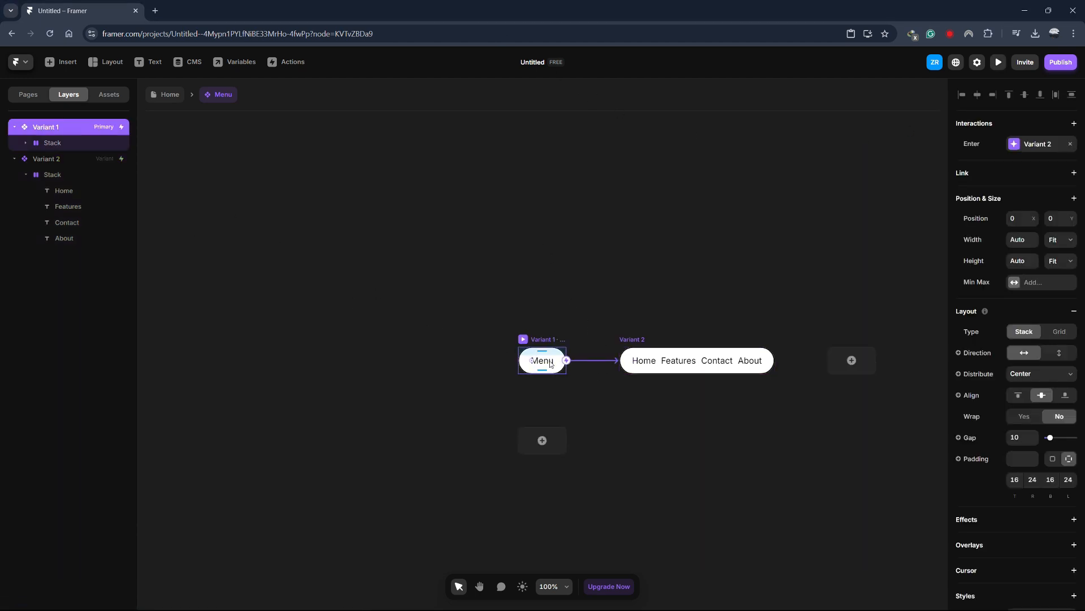
- Link the Home text in Variant 2 to the Home page
{"action": "left_click", "coordinate": [646, 363]}
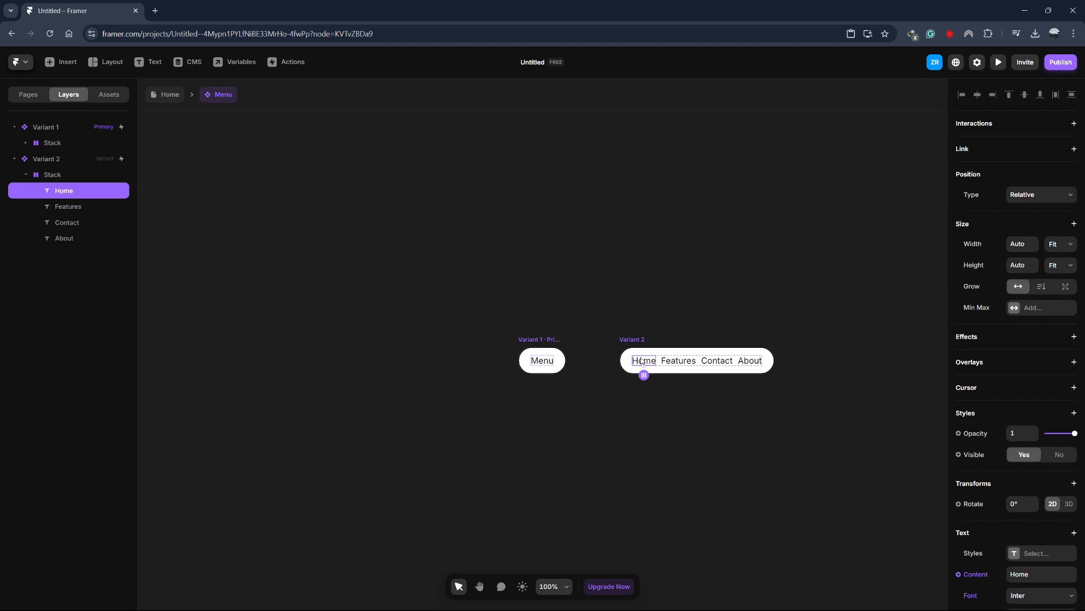
{"action": "left_click", "coordinate": [1073, 149]}
{"action": "left_click", "coordinate": [1035, 169]}
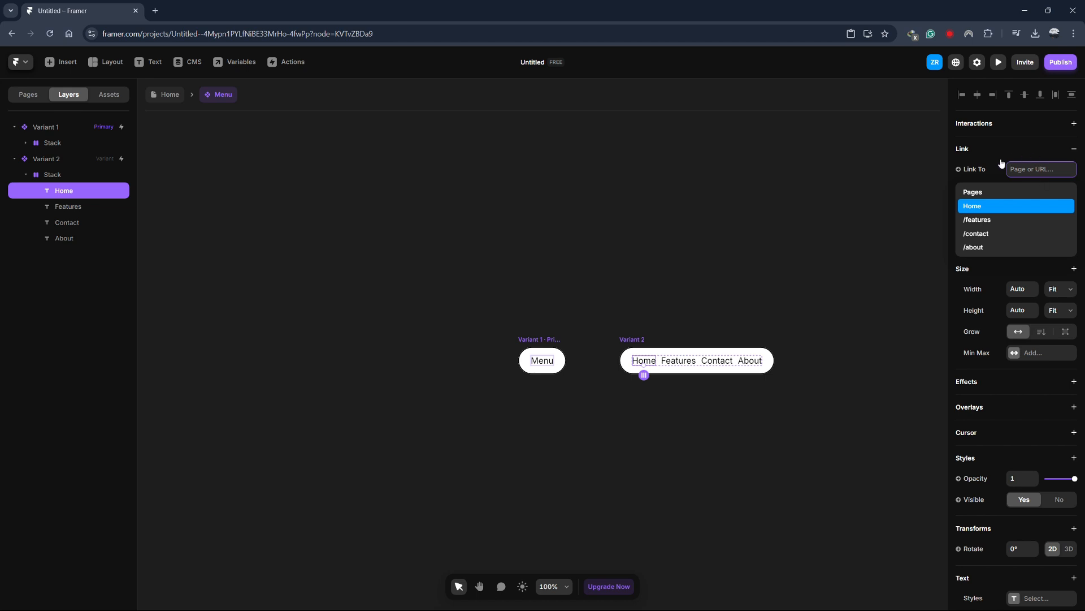
{"action": "left_click", "coordinate": [986, 206]}
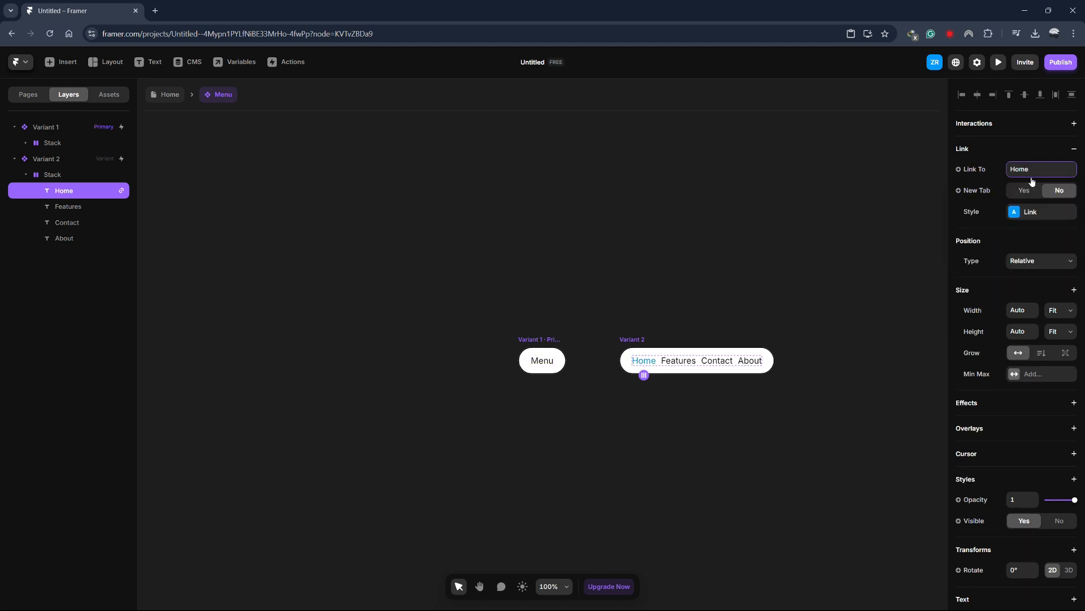
- Remove the page link from the Home text and add an empty link setting
{"action": "left_click", "coordinate": [1031, 180]}
{"action": "left_click", "coordinate": [1001, 218]}
{"action": "left_click", "coordinate": [1034, 169]}
{"action": "left_click", "coordinate": [998, 150]}
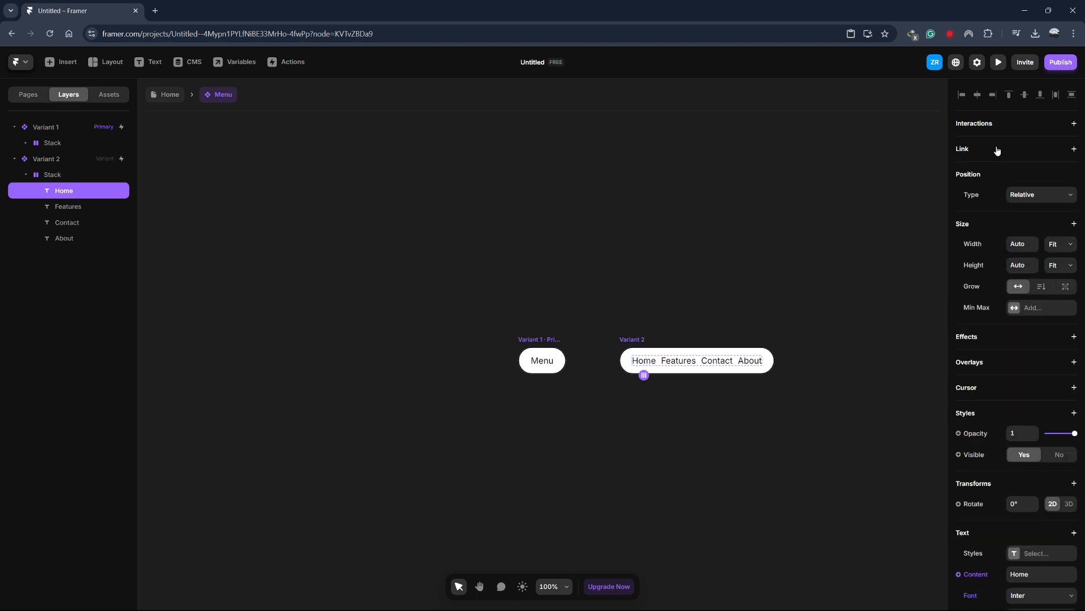
{"action": "left_click", "coordinate": [998, 150]}
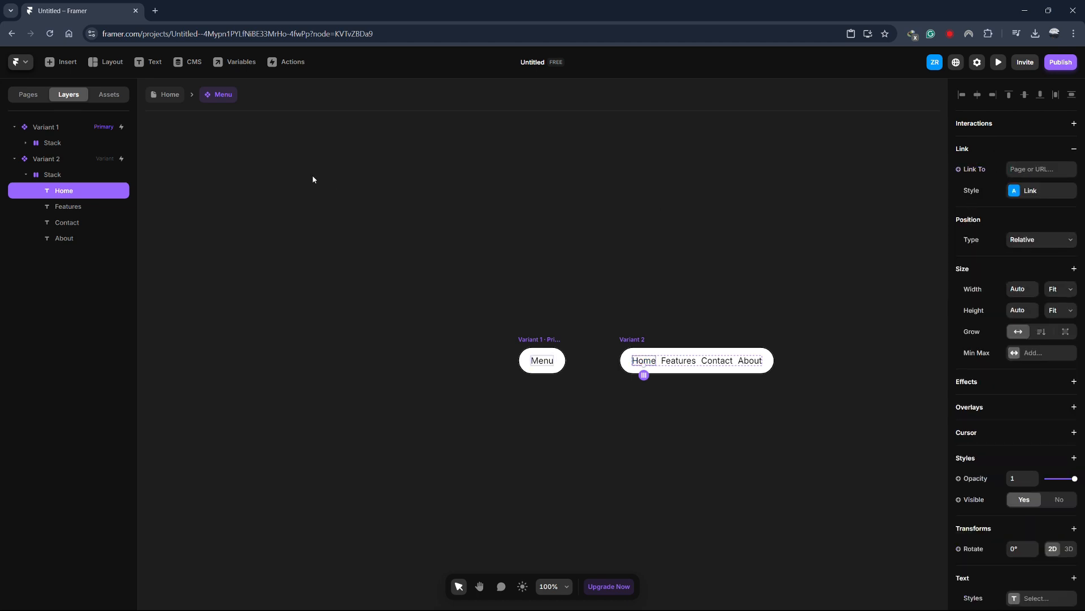
- Preview the site and test the menu's About, Home and Features links, ending back in the editor
{"action": "left_click", "coordinate": [27, 94]}
{"action": "key", "text": "ctrl+p"}
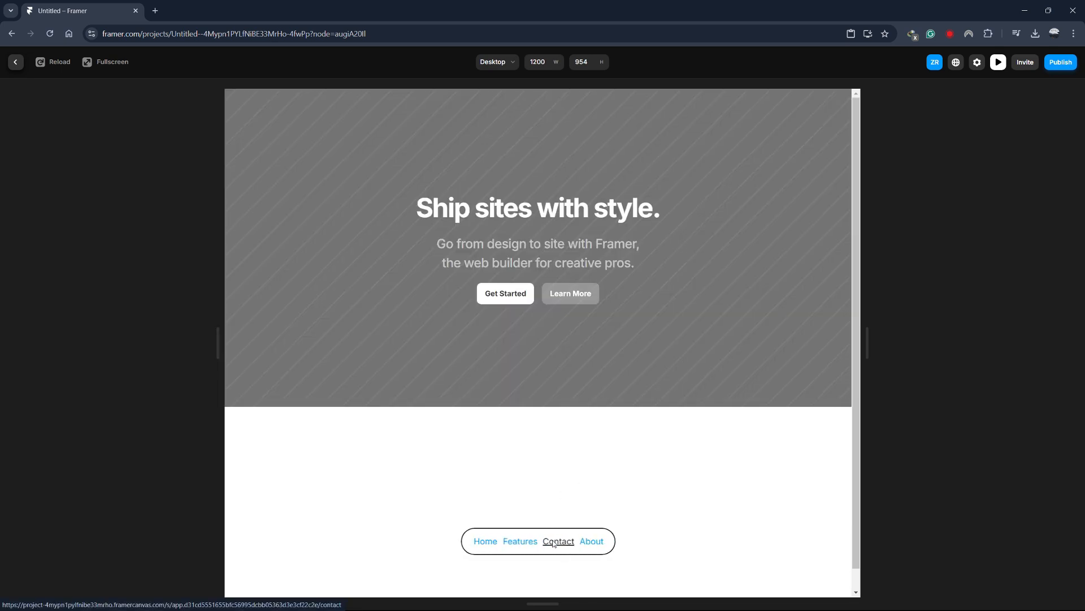
{"action": "left_click", "coordinate": [591, 541]}
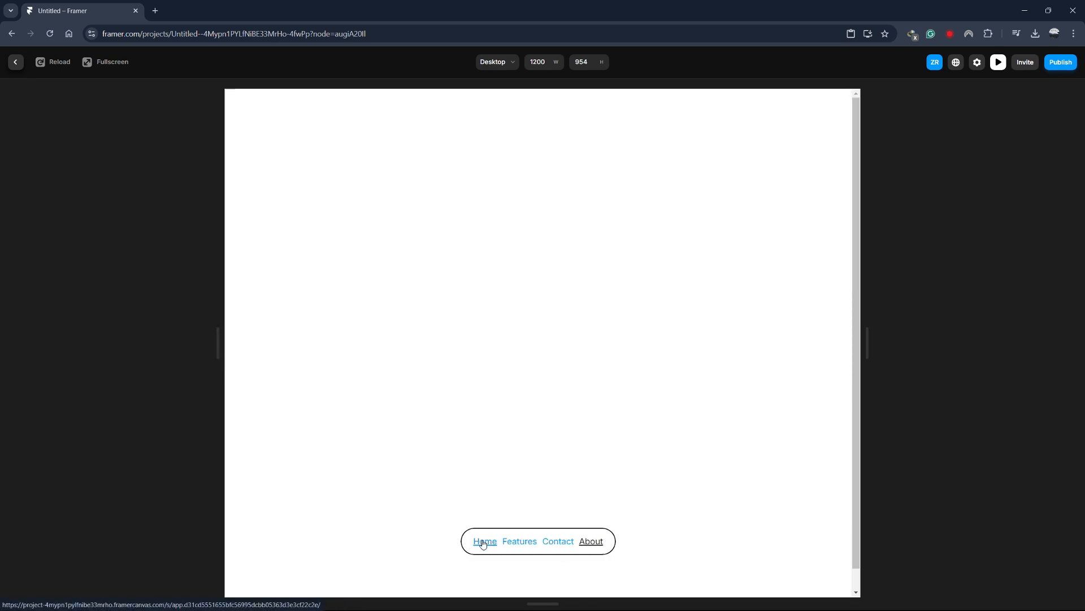
{"action": "left_click", "coordinate": [484, 541]}
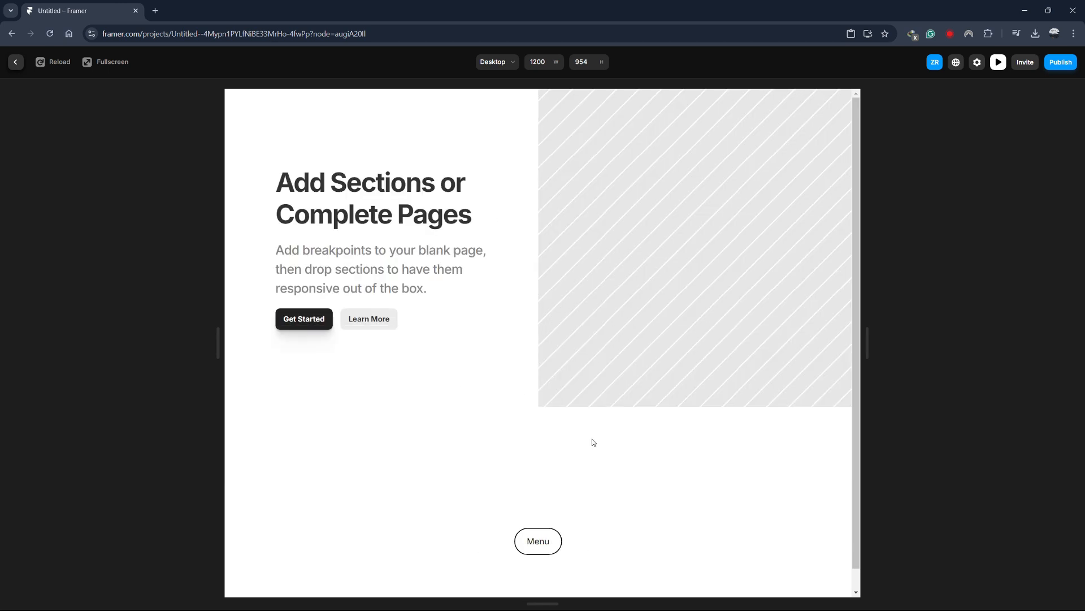
{"action": "left_click", "coordinate": [523, 541]}
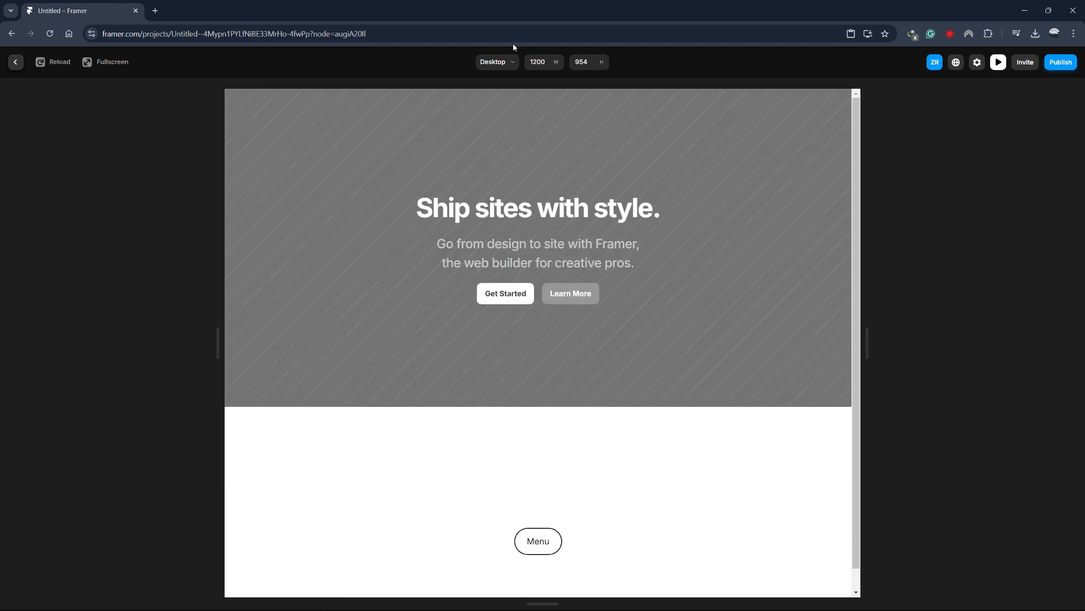
{"action": "key", "text": "Escape"}
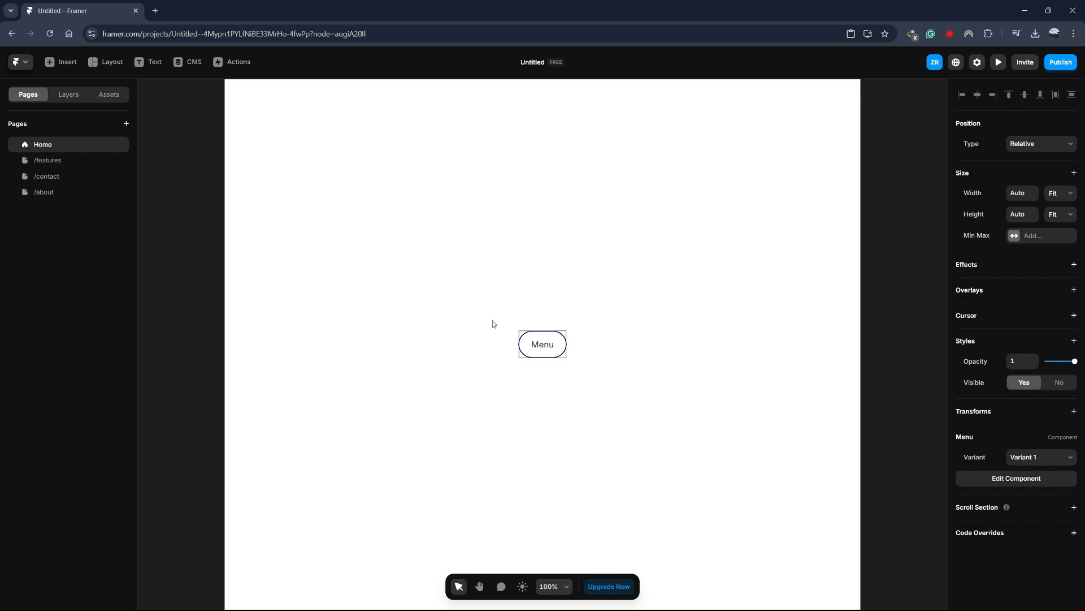
- Set the Menu's position type on the Home page to Fixed with a bottom offset of 80
{"action": "left_click", "coordinate": [1035, 145]}
{"action": "left_click", "coordinate": [1040, 170]}
{"action": "left_click", "coordinate": [1028, 188]}
{"action": "left_click", "coordinate": [1022, 185]}
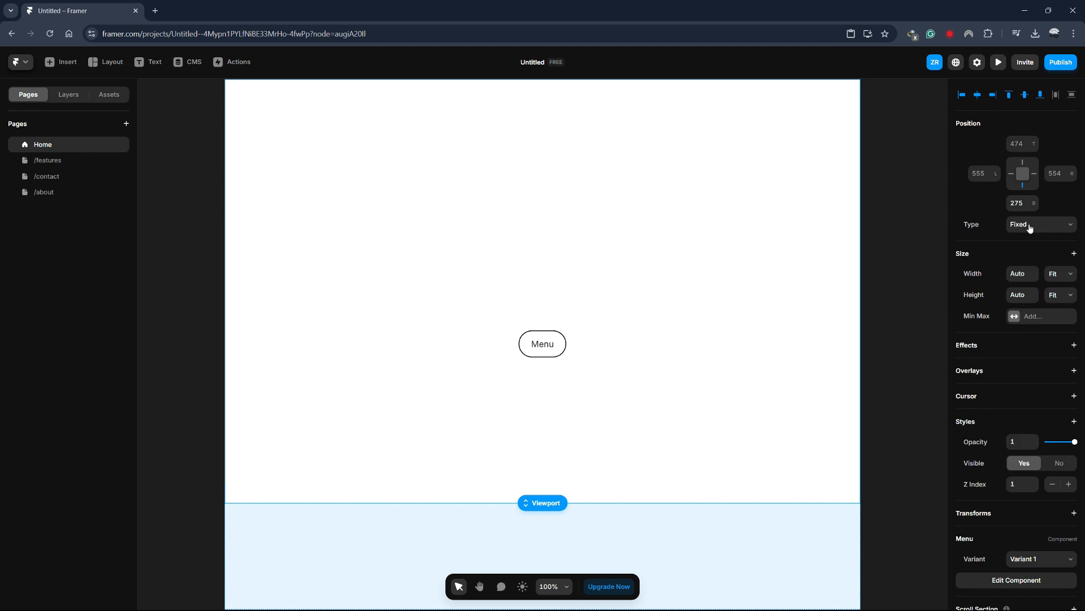
{"action": "left_click", "coordinate": [1017, 203]}
{"action": "key", "text": "Return"}
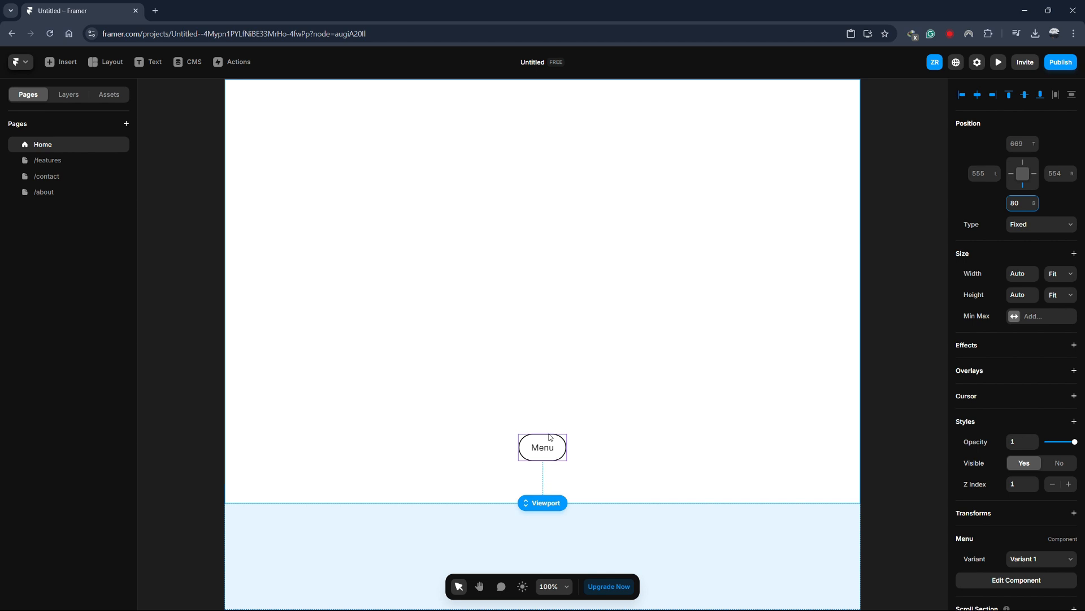
- Paste the Menu component onto the /features and /contact pages
{"action": "left_click", "coordinate": [75, 160]}
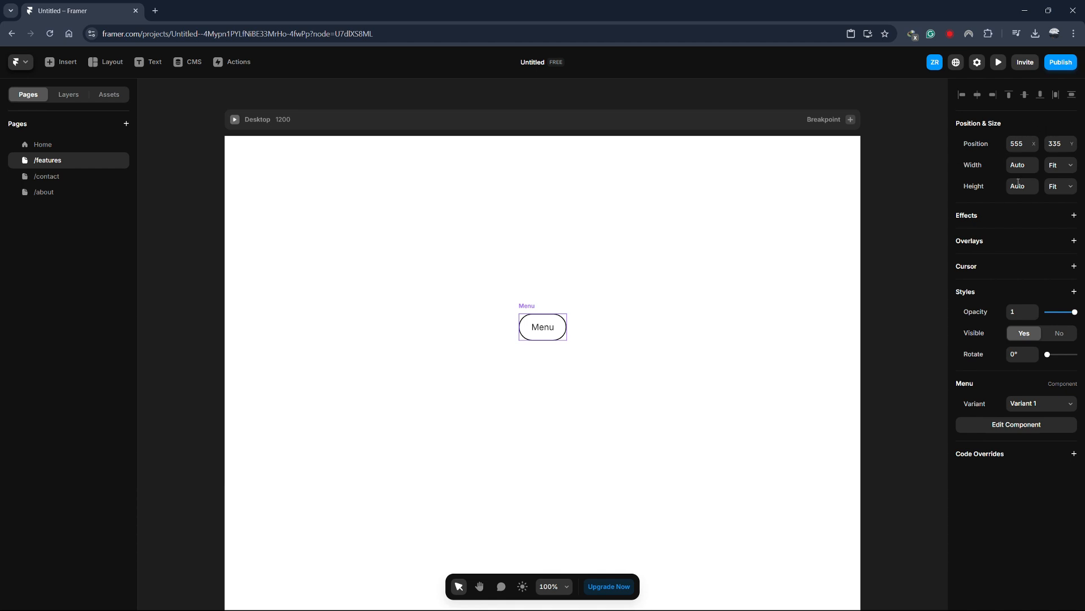
{"action": "left_click", "coordinate": [104, 177]}
{"action": "key", "text": "ctrl+v"}
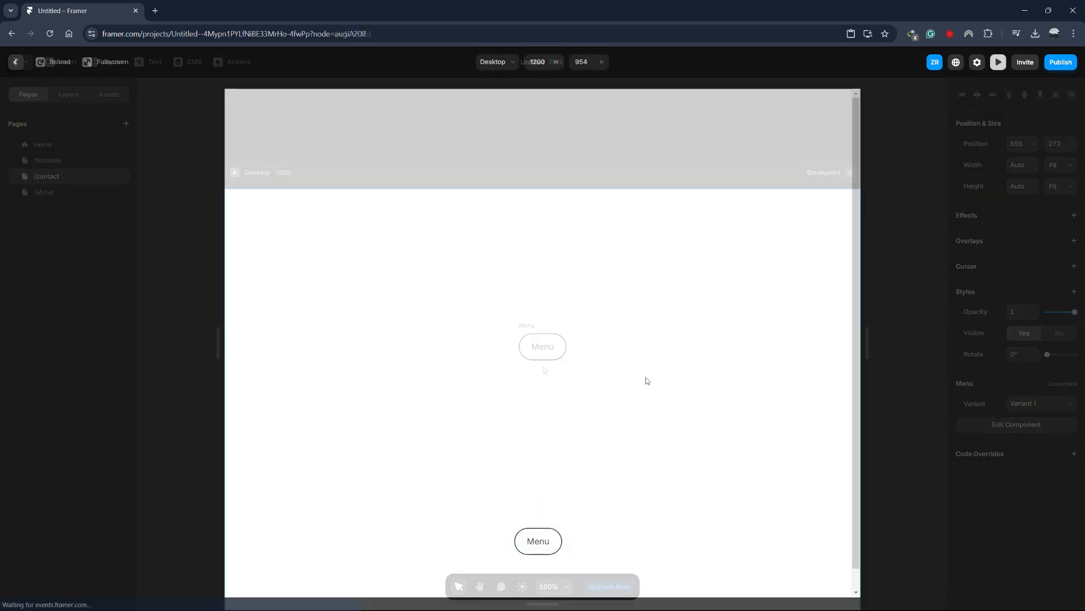
- Test navigation between the Features, Contact, About and Home pages through the menu links in the site preview
{"action": "left_click", "coordinate": [538, 541]}
{"action": "left_click", "coordinate": [519, 541]}
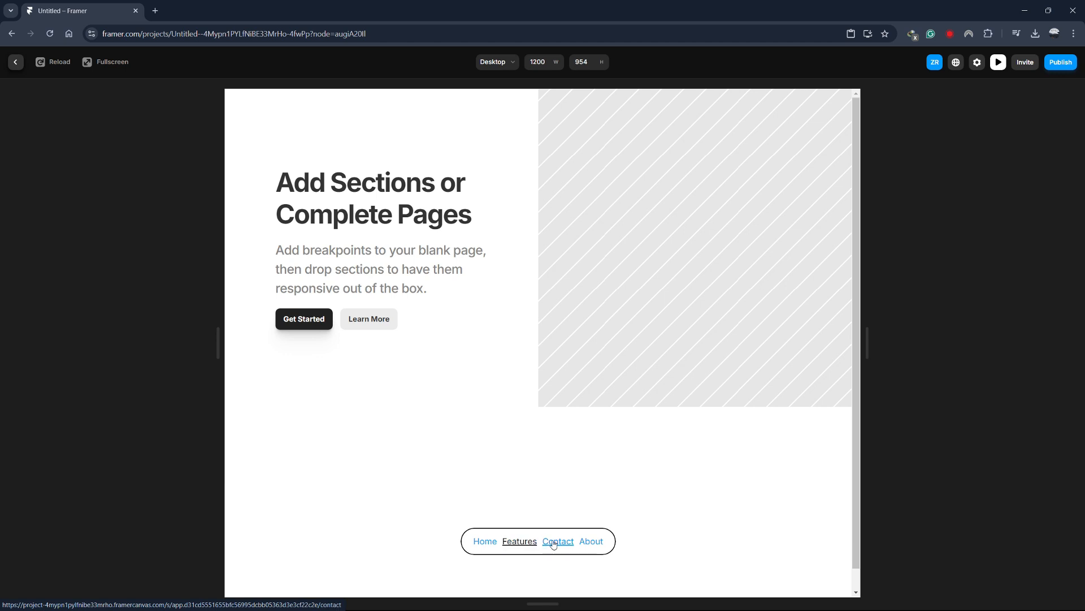
{"action": "left_click", "coordinate": [553, 543]}
{"action": "left_click", "coordinate": [537, 541]}
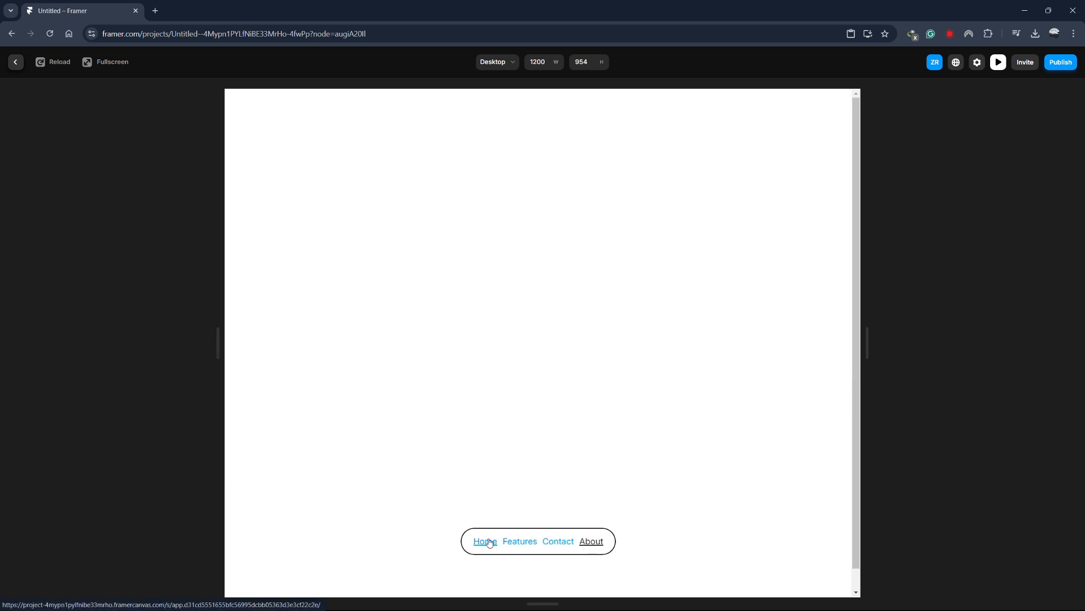
{"action": "left_click", "coordinate": [486, 541]}
{"action": "left_click", "coordinate": [527, 542]}
{"action": "left_click", "coordinate": [520, 541]}
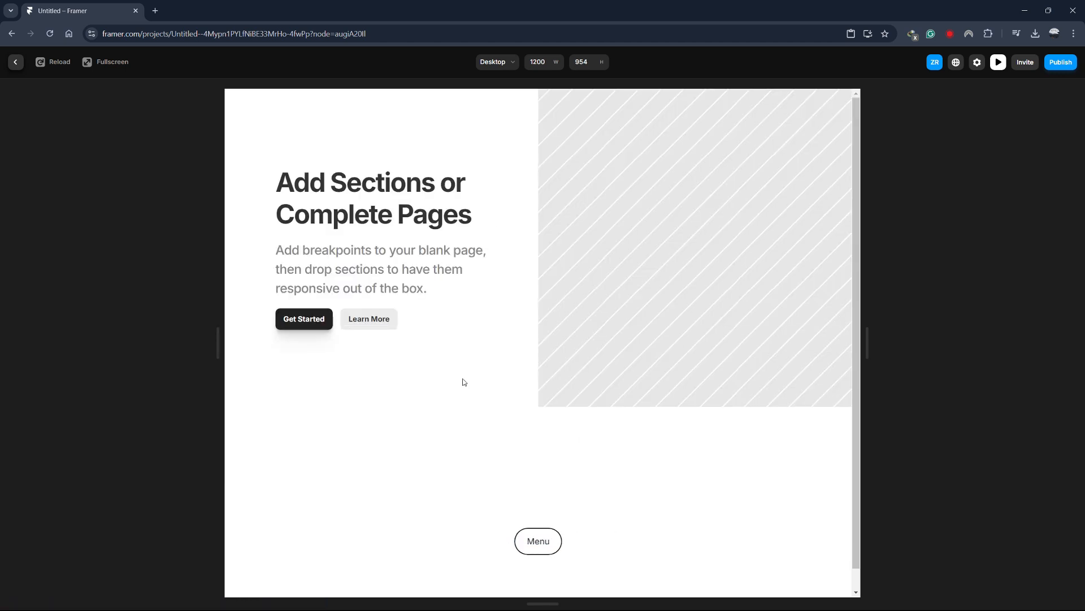
{"action": "left_click", "coordinate": [538, 541]}
{"action": "left_click", "coordinate": [485, 541]}
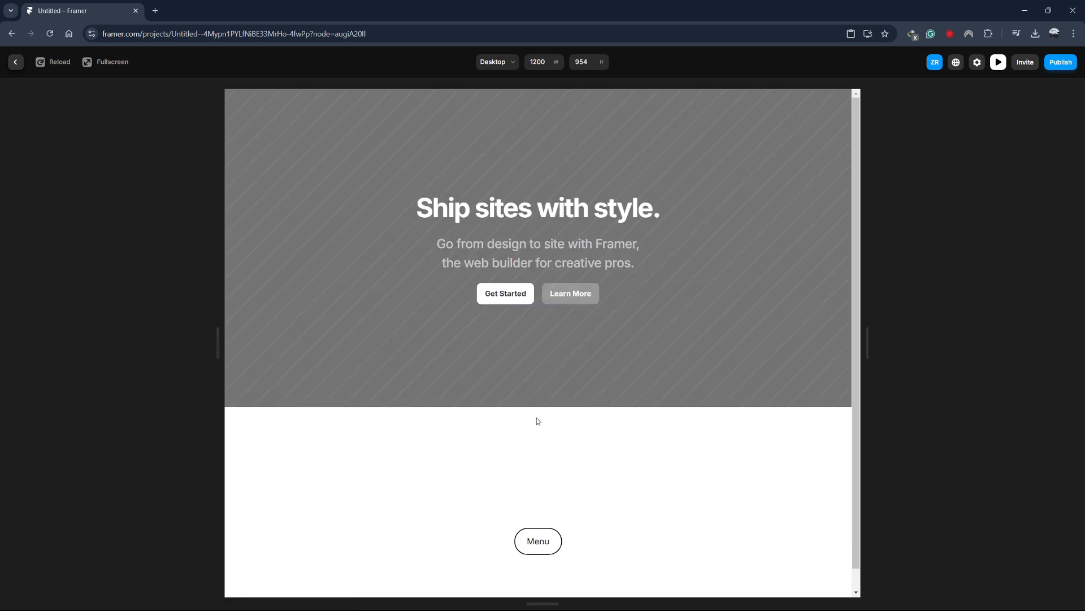